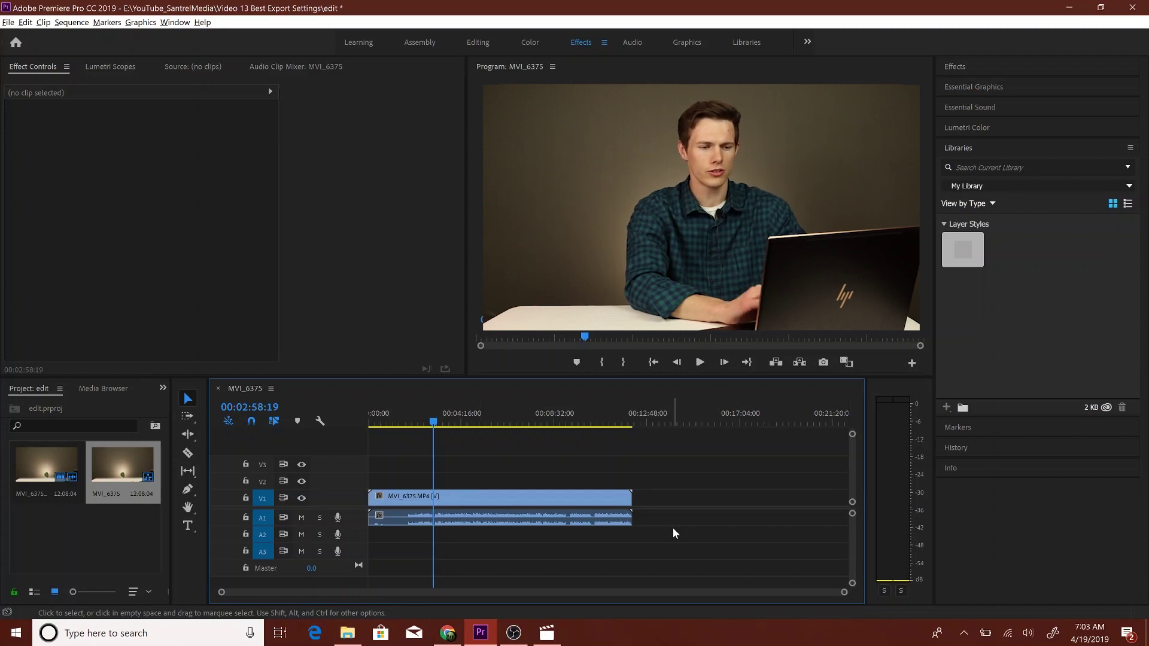
Open Export Settings for the MVI_6375 sequence via File > Export > Media (Ctrl+M)
{"action": "left_click", "coordinate": [8, 22]}
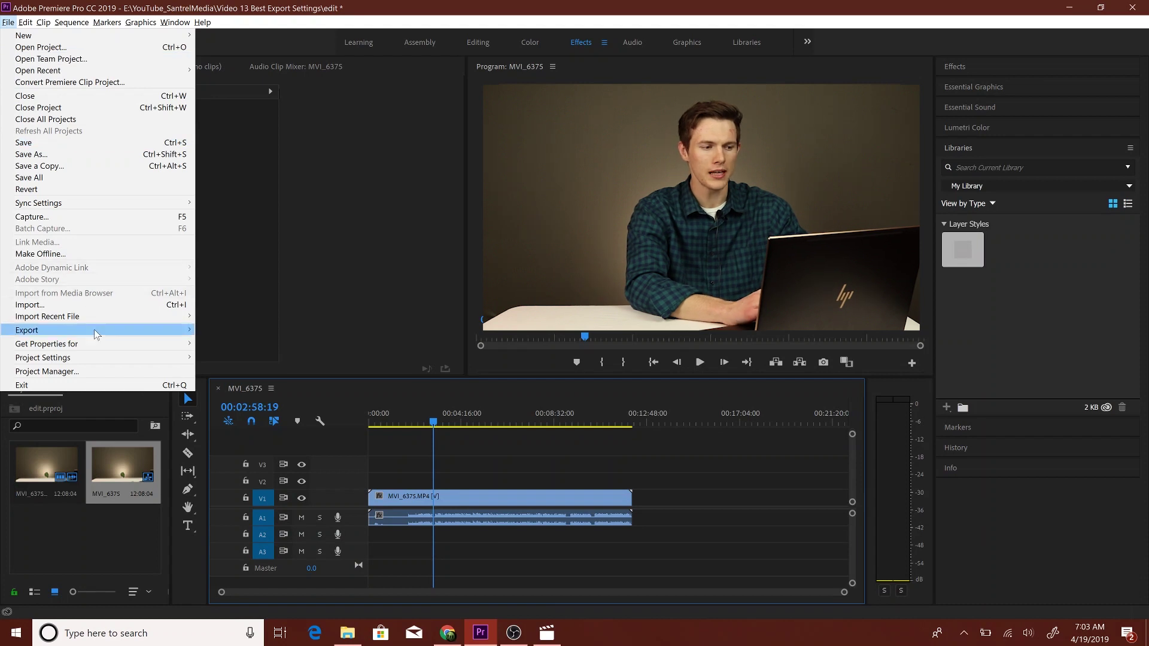
{"action": "mouse_move", "coordinate": [96, 334]}
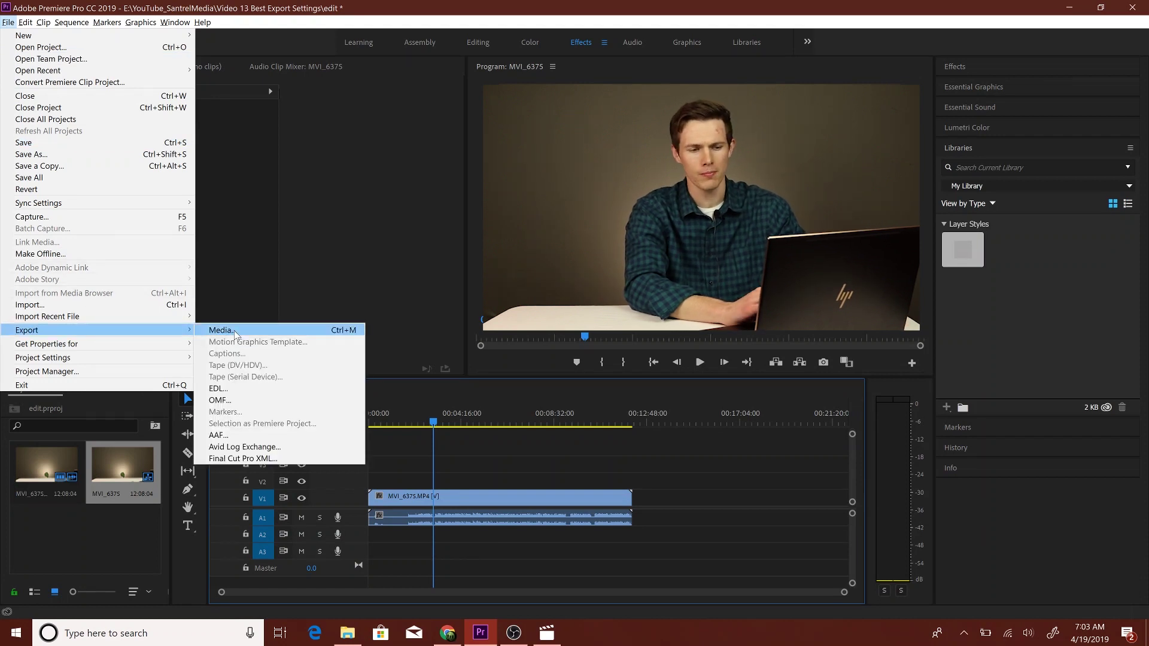
{"action": "left_click", "coordinate": [475, 456]}
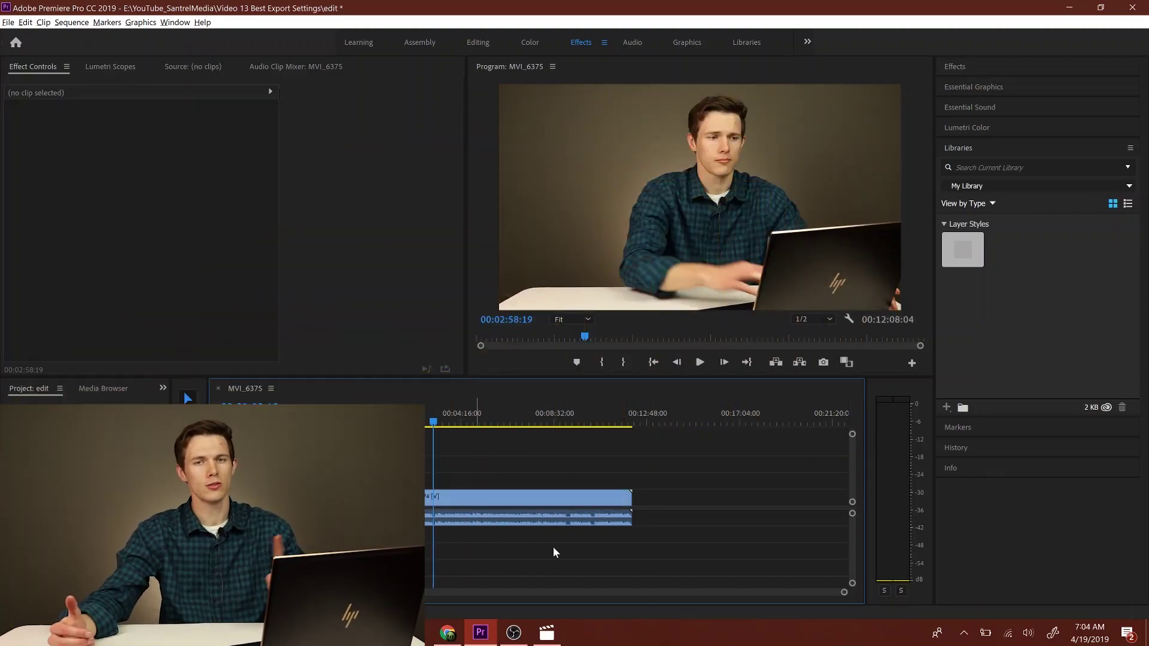
{"action": "key", "text": "ctrl+m"}
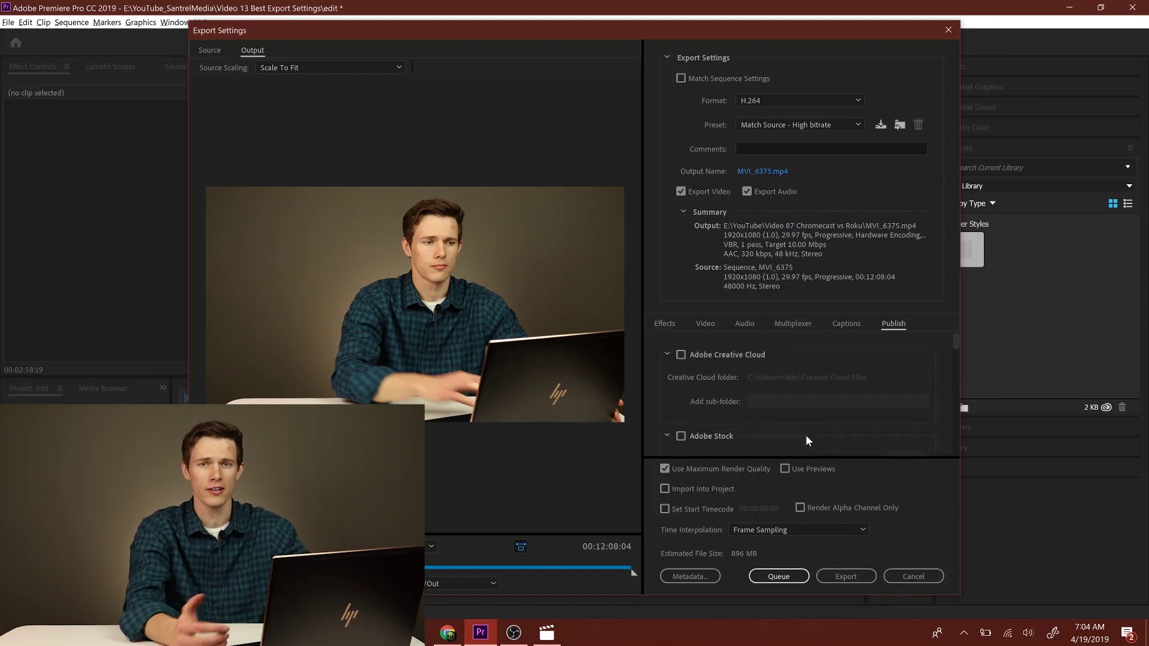
Review the export effects (Lumetri Look / LUT, SDR Conform) and keep H.264 as the format
{"action": "left_click", "coordinate": [661, 323]}
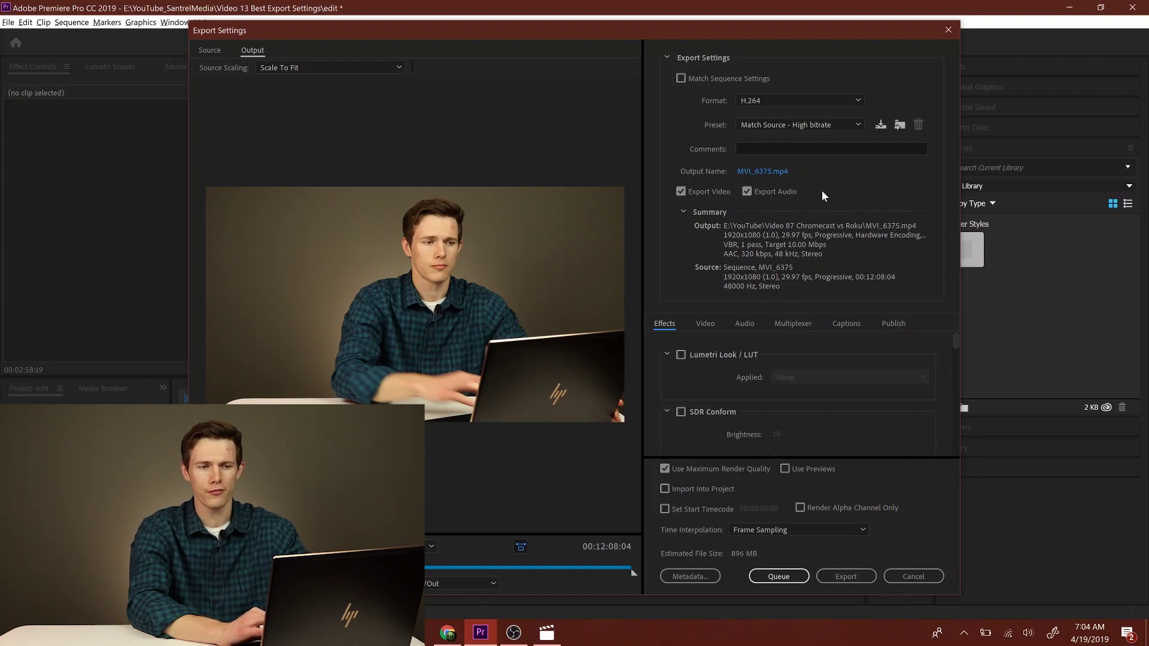
{"action": "left_click", "coordinate": [788, 100]}
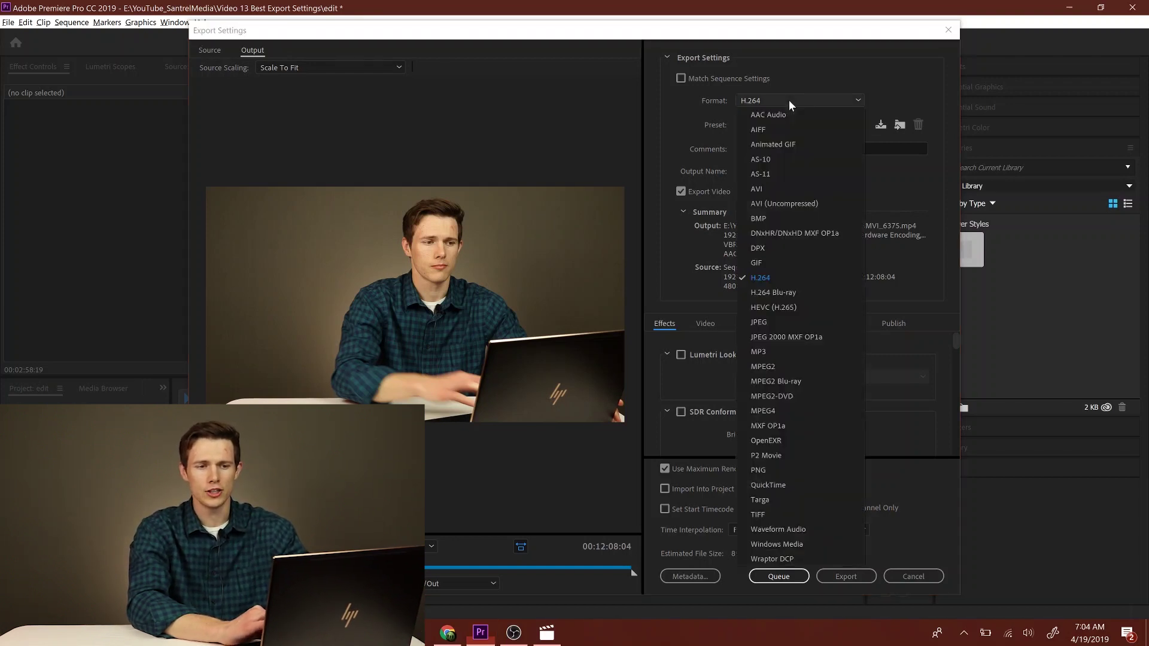
{"action": "left_click", "coordinate": [785, 278]}
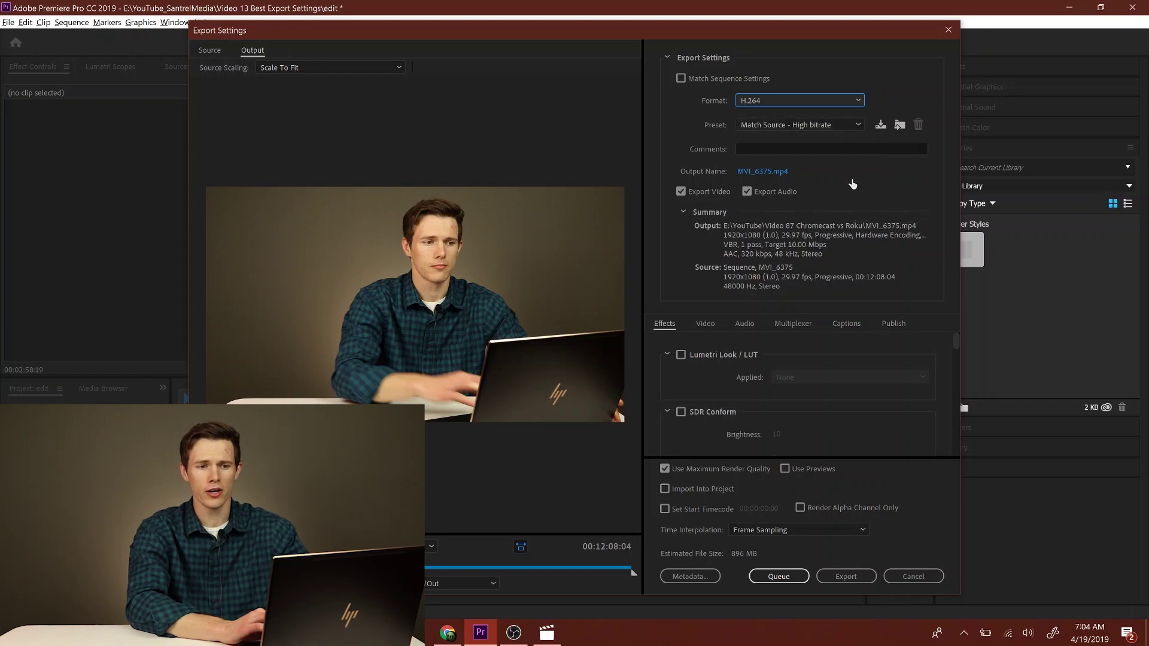
{"action": "left_click", "coordinate": [838, 128]}
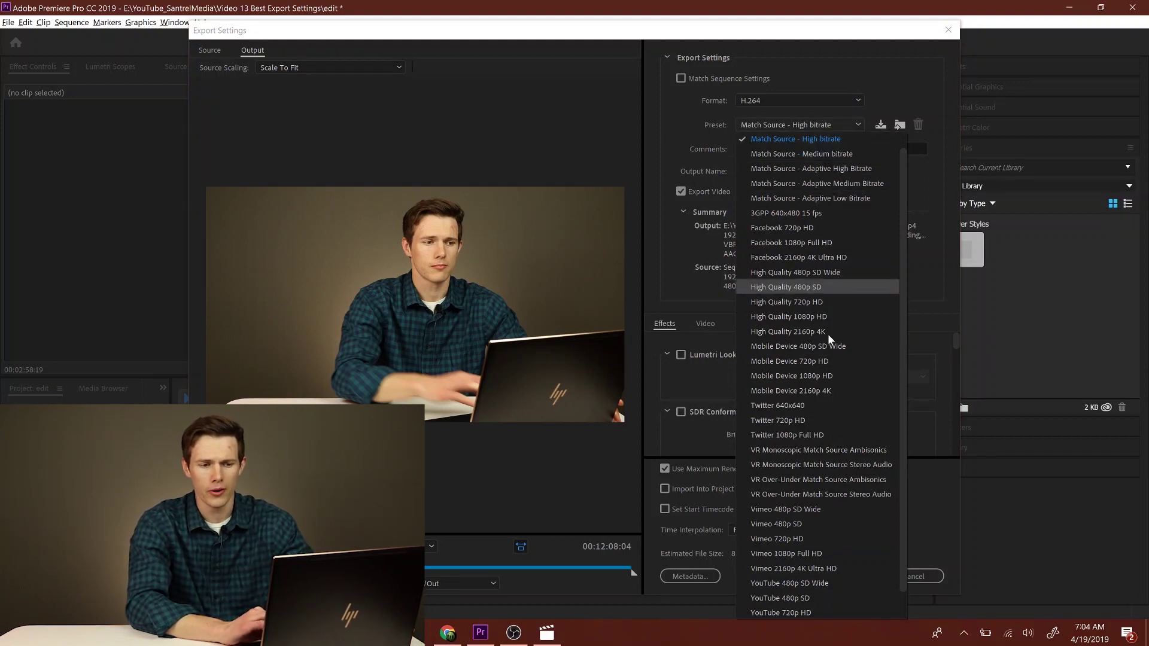
Try the YouTube 2160p 4K Ultra HD export preset
{"action": "scroll", "coordinate": [828, 332], "scroll_direction": "down", "scroll_amount": 2}
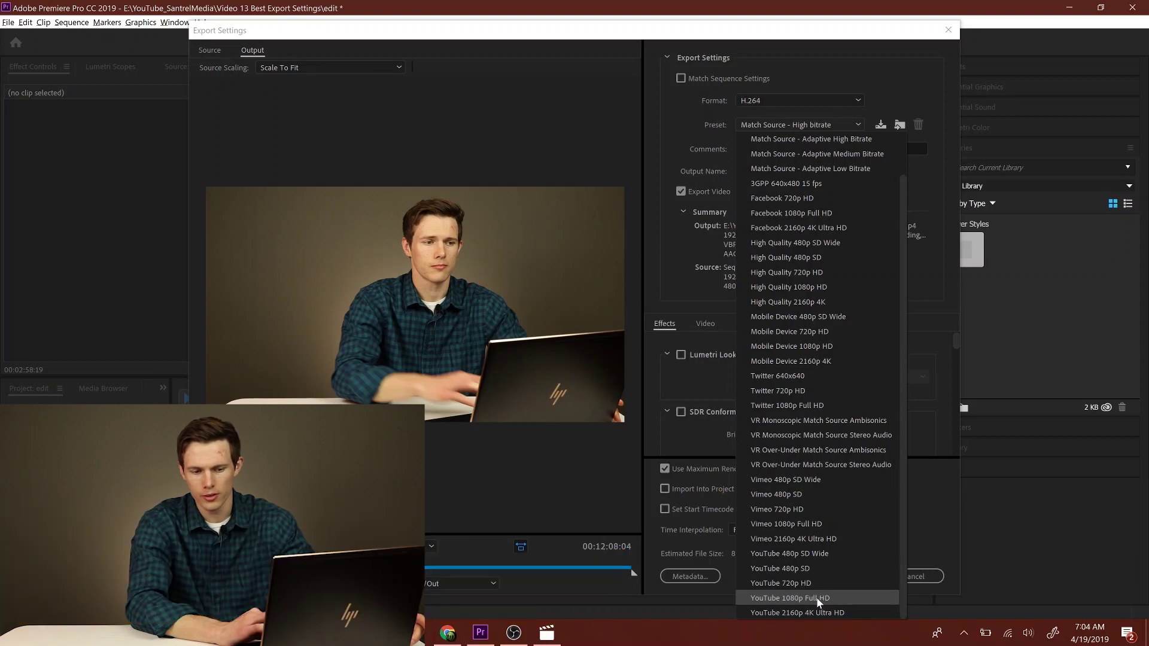
{"action": "left_click", "coordinate": [863, 607]}
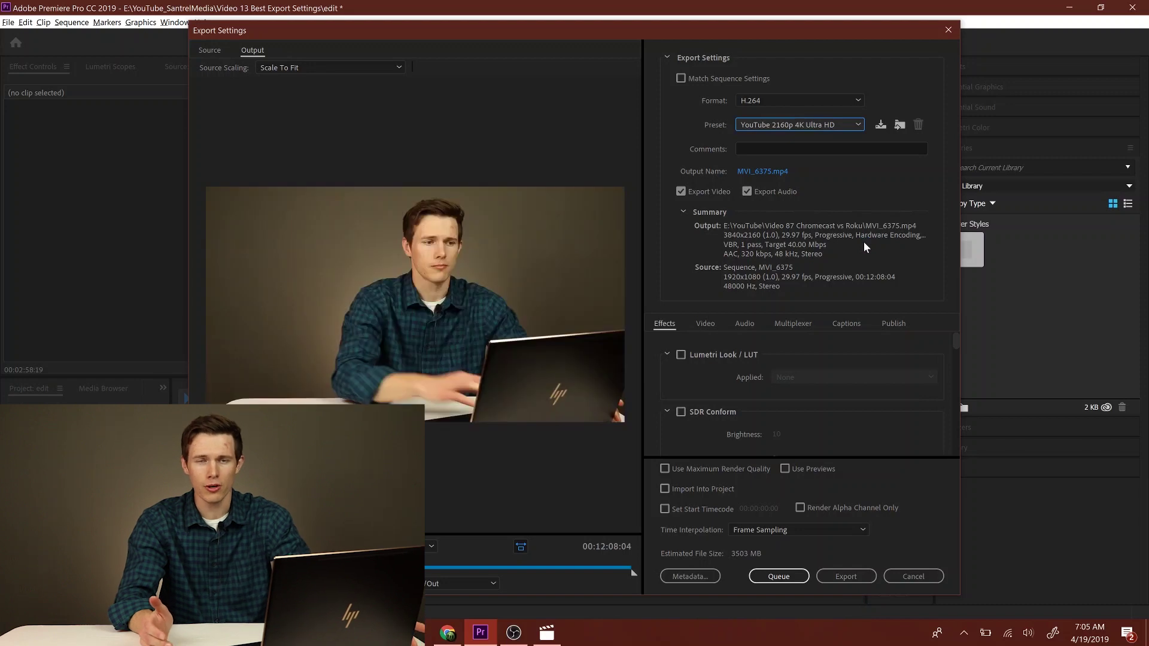
{"action": "left_click", "coordinate": [839, 127]}
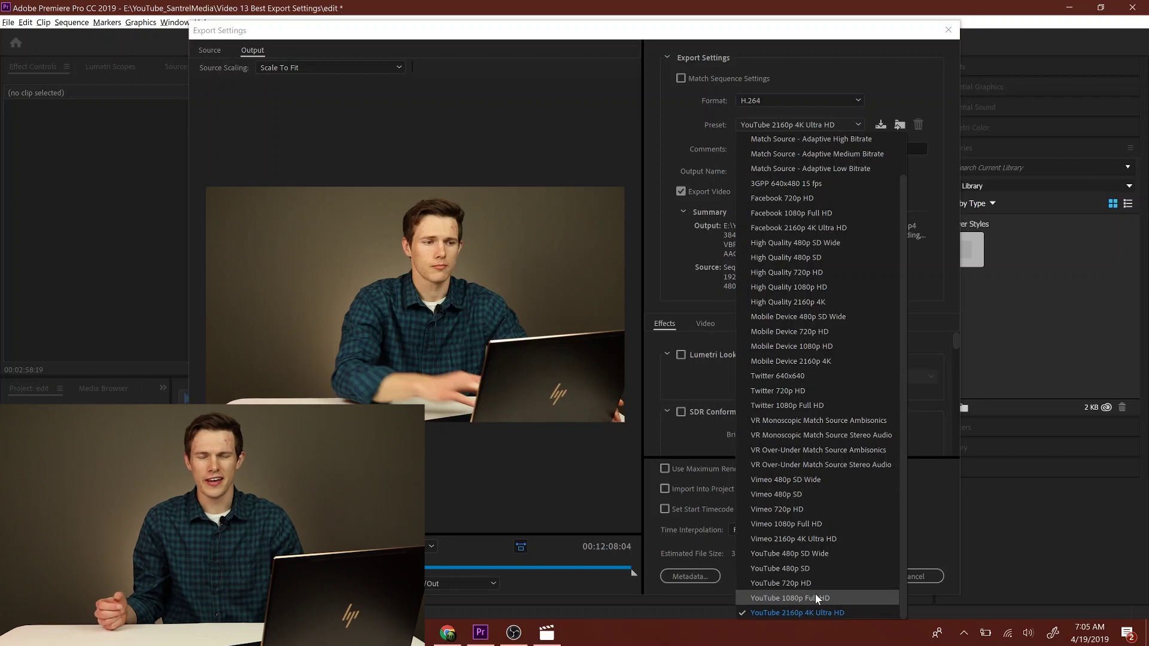
{"action": "left_click", "coordinate": [688, 383]}
Switch to the YouTube 1080p Full HD preset (16 Mbps) with the Video settings shown
{"action": "left_click", "coordinate": [706, 323]}
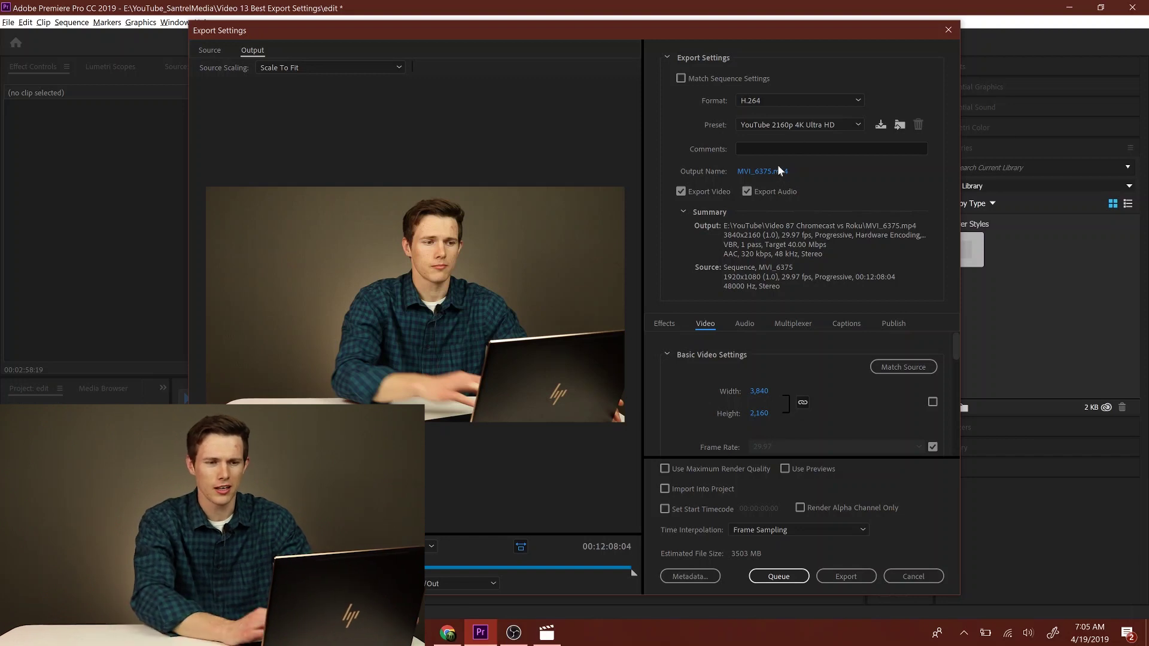
{"action": "left_click", "coordinate": [811, 126]}
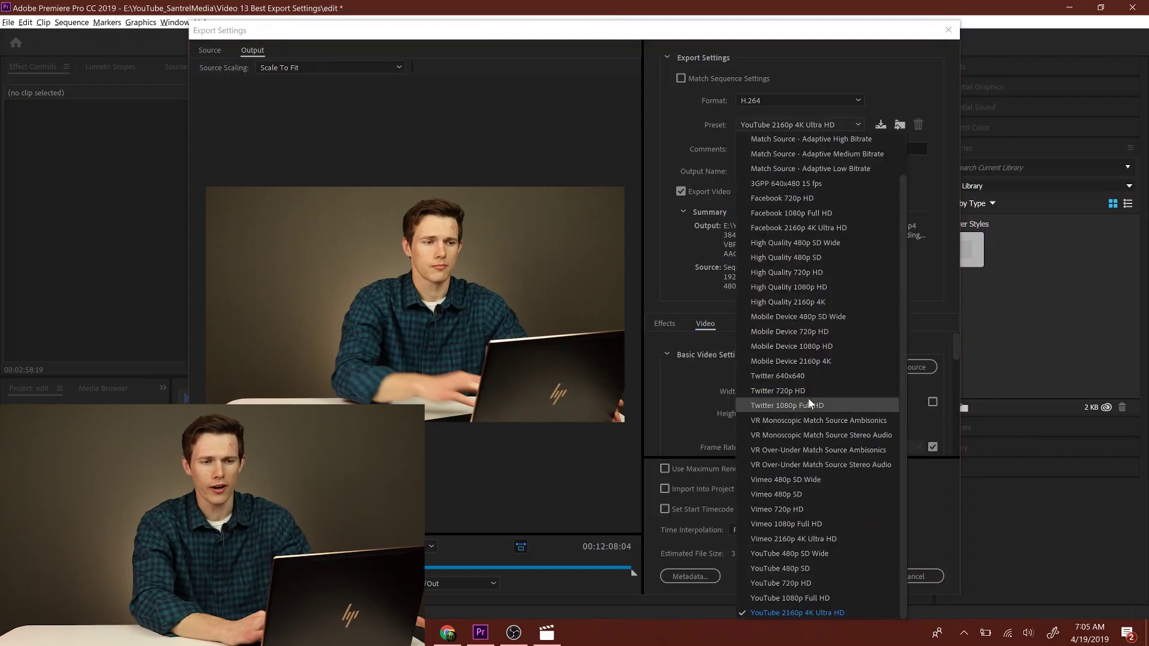
{"action": "left_click", "coordinate": [790, 598]}
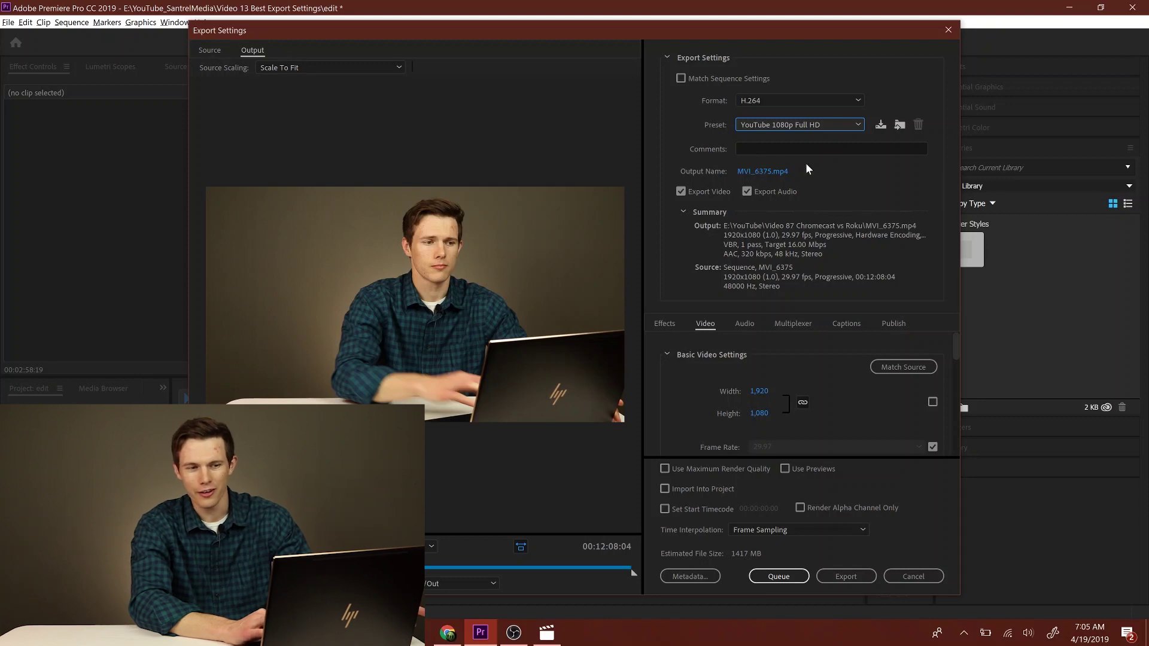
{"action": "left_click", "coordinate": [770, 172]}
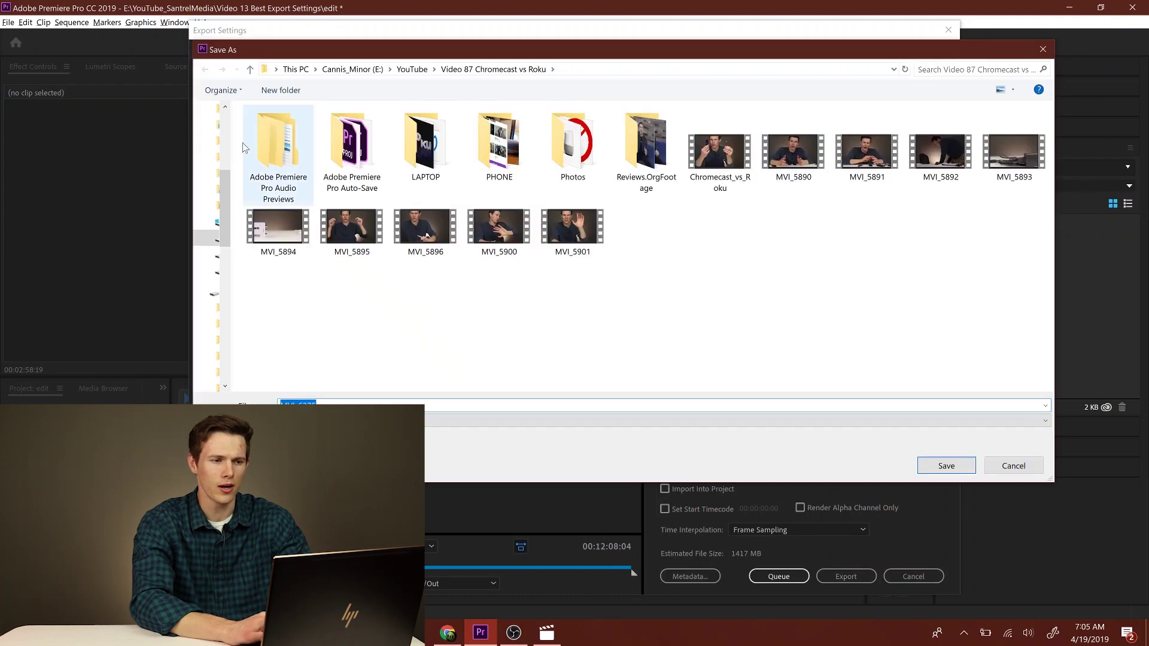
Save the export output as video 1.mp4 in This PC > Videos
{"action": "left_click", "coordinate": [216, 191]}
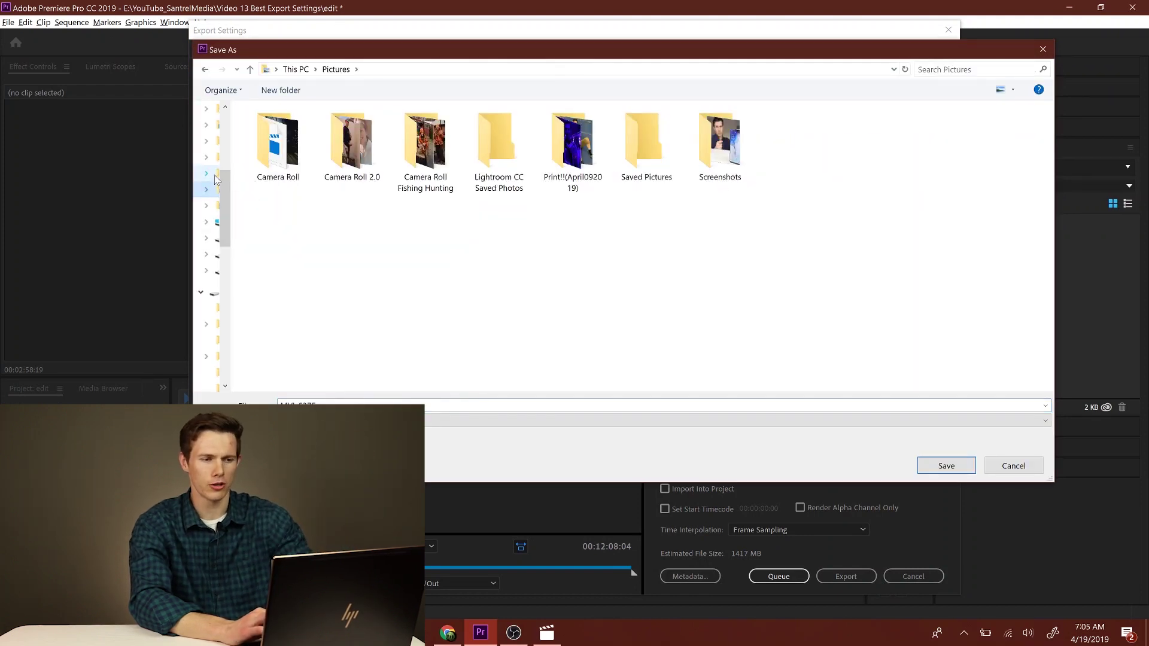
{"action": "left_click", "coordinate": [213, 174]}
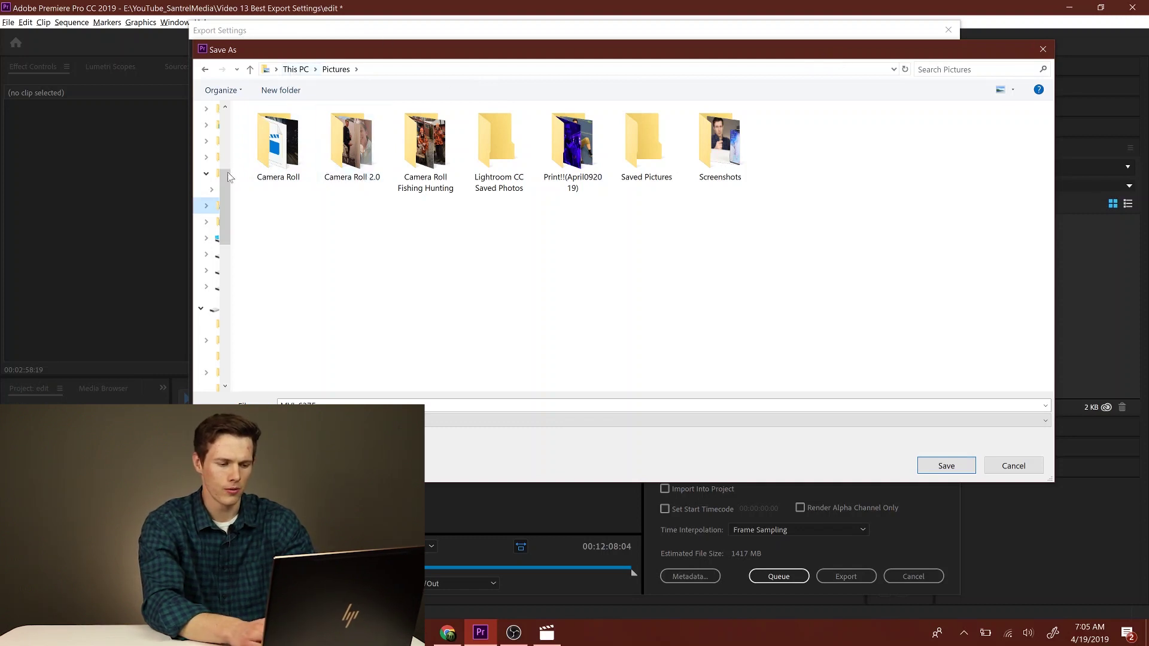
{"action": "left_click", "coordinate": [207, 223]}
{"action": "left_click", "coordinate": [211, 222]}
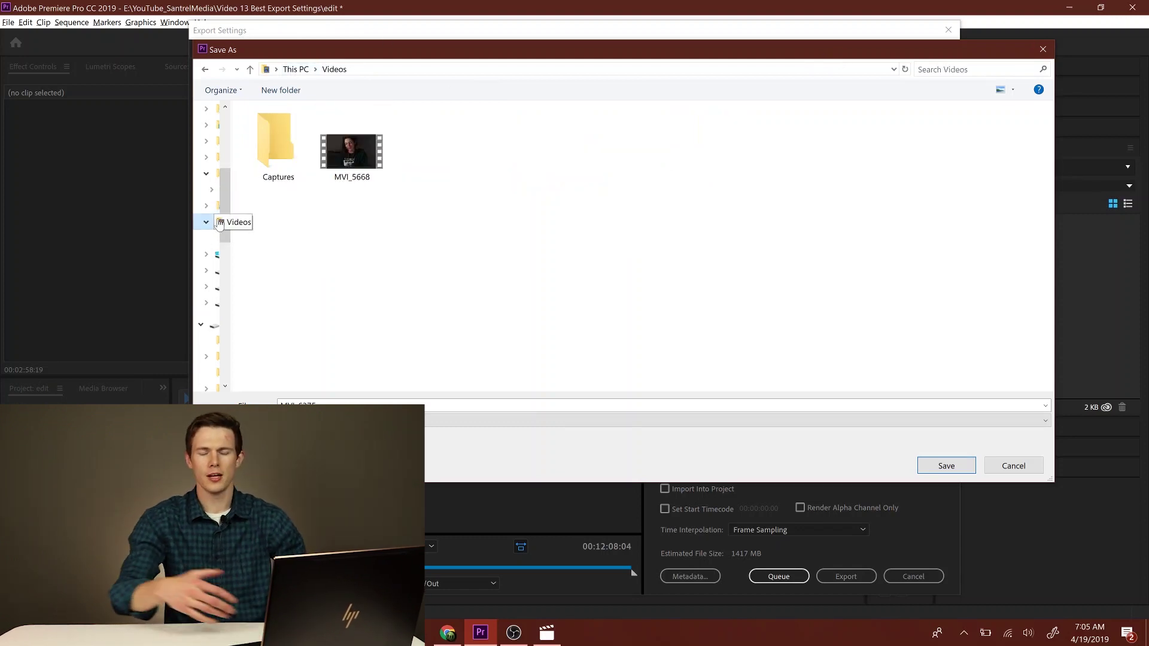
{"action": "double_click", "coordinate": [297, 405]}
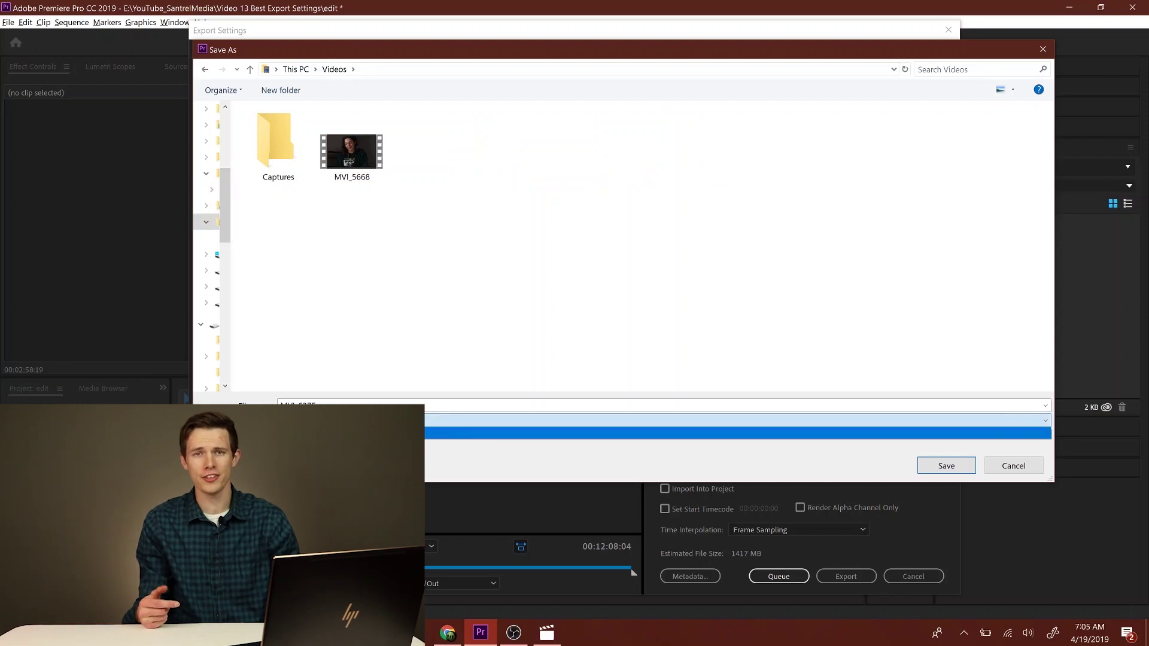
{"action": "type", "text": "vi"}
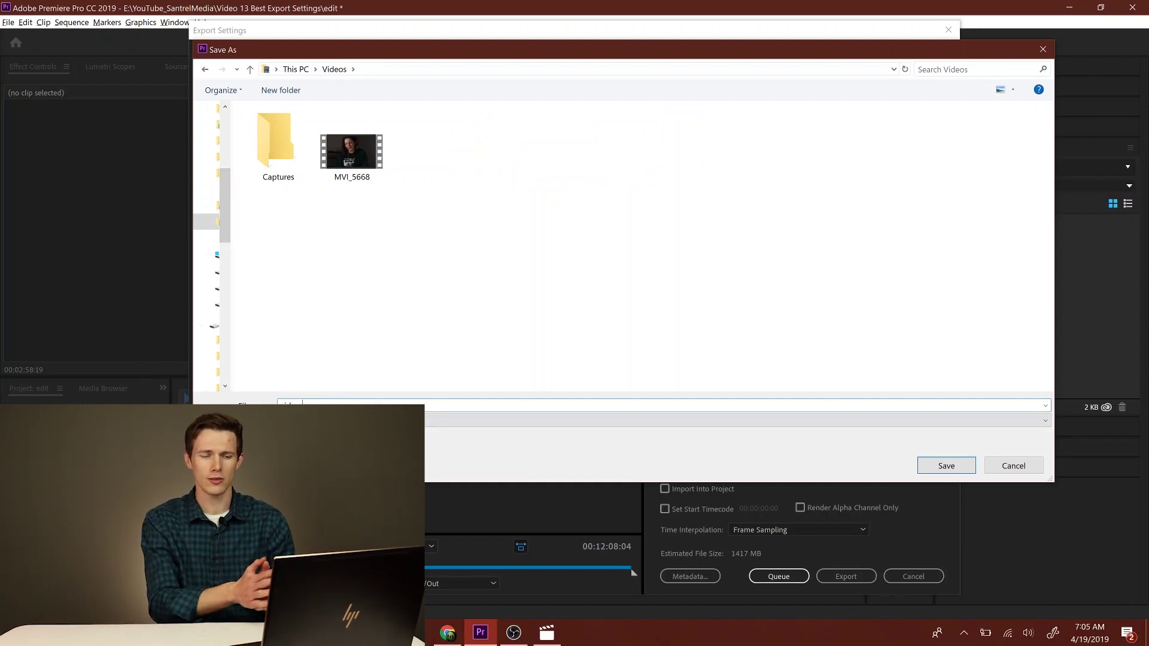
{"action": "type", "text": "deo 1"}
{"action": "key", "text": "Return"}
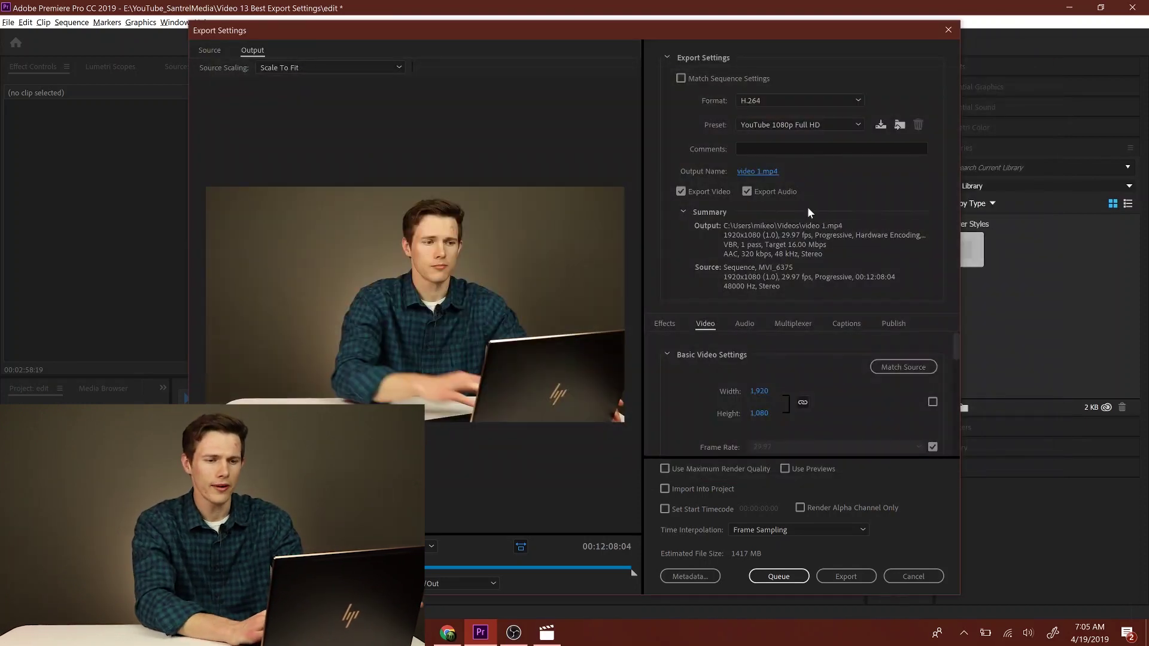
Add the export comment 'captions go here'
{"action": "left_click", "coordinate": [783, 149]}
{"action": "type", "text": "c"}
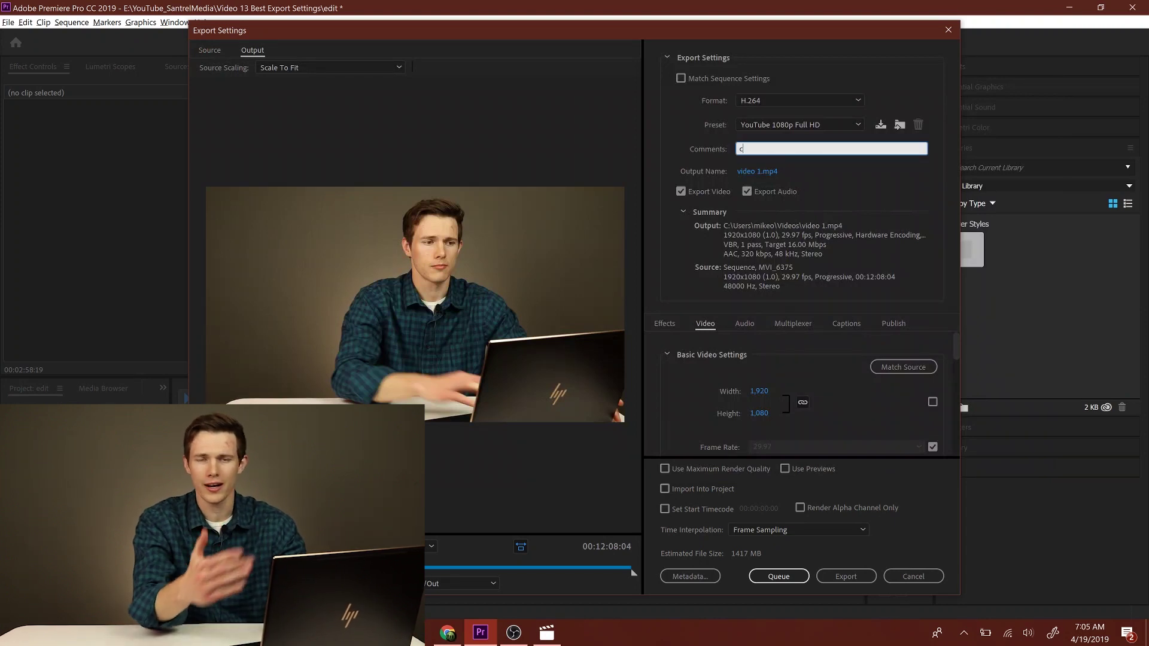
{"action": "type", "text": "aptions go here"}
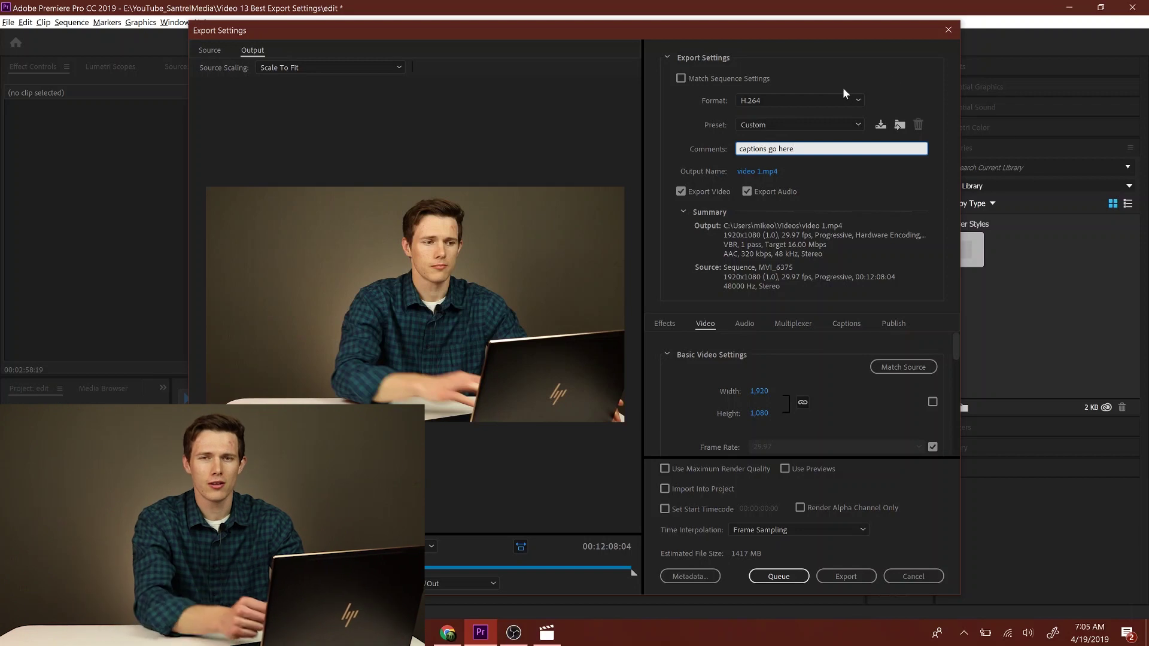
{"action": "left_click", "coordinate": [859, 182]}
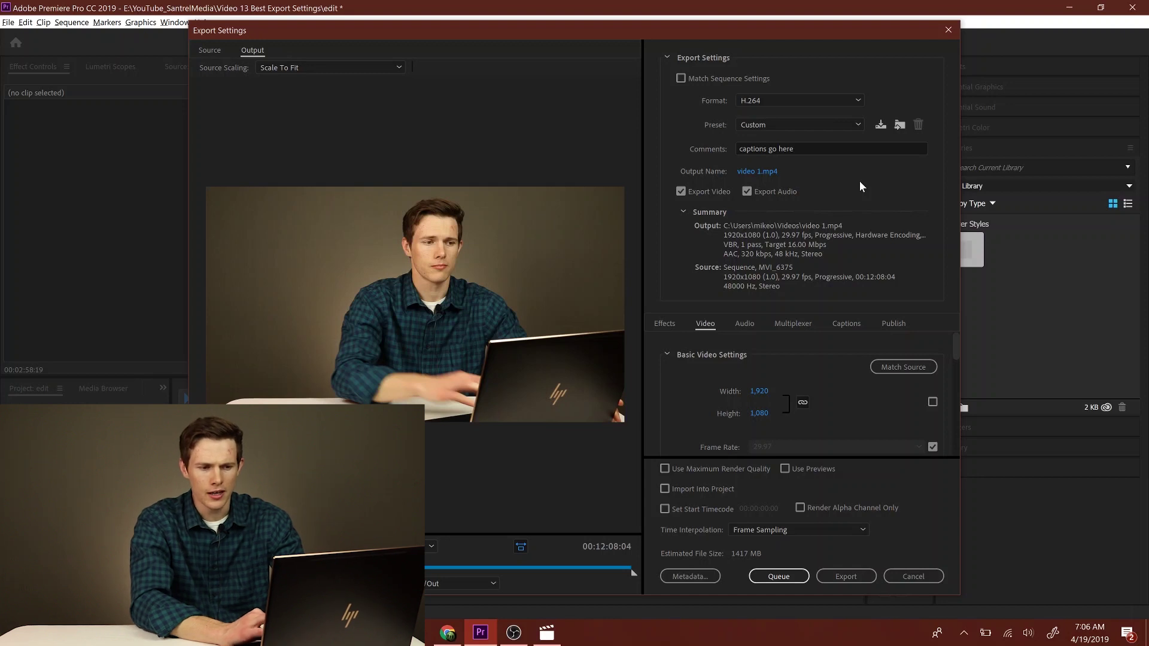
Check that Lumetri Look / LUT, Image Overlay, Time Tuner and Loudness Normalization are off
{"action": "left_click", "coordinate": [660, 324]}
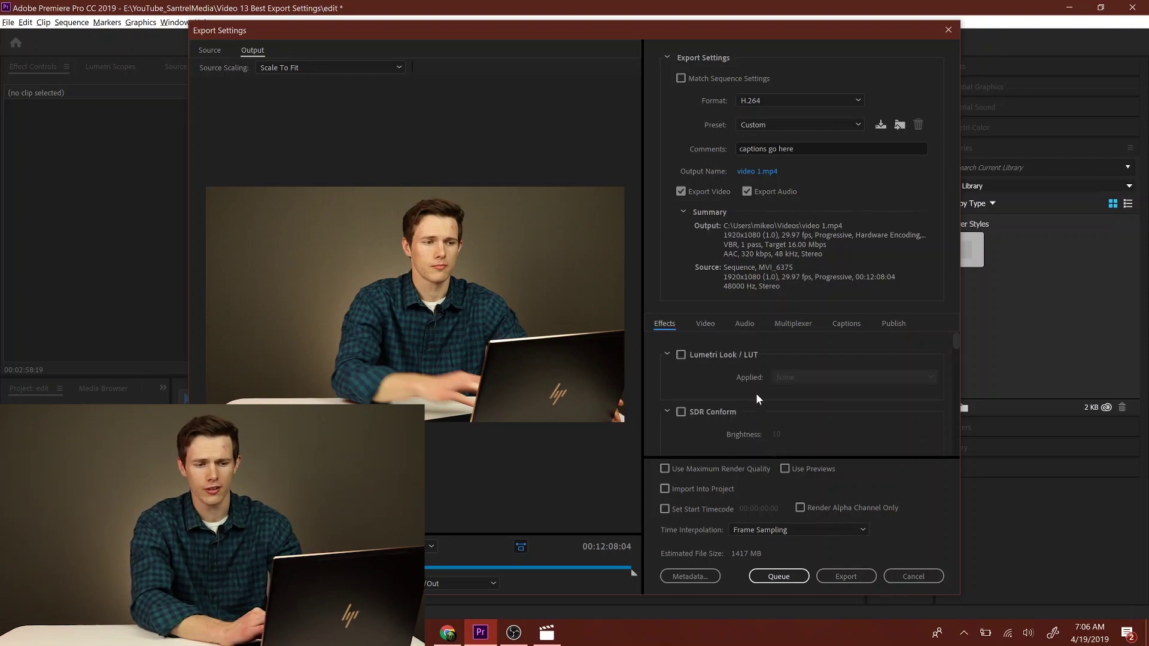
{"action": "scroll", "coordinate": [755, 393], "scroll_direction": "down", "scroll_amount": 5}
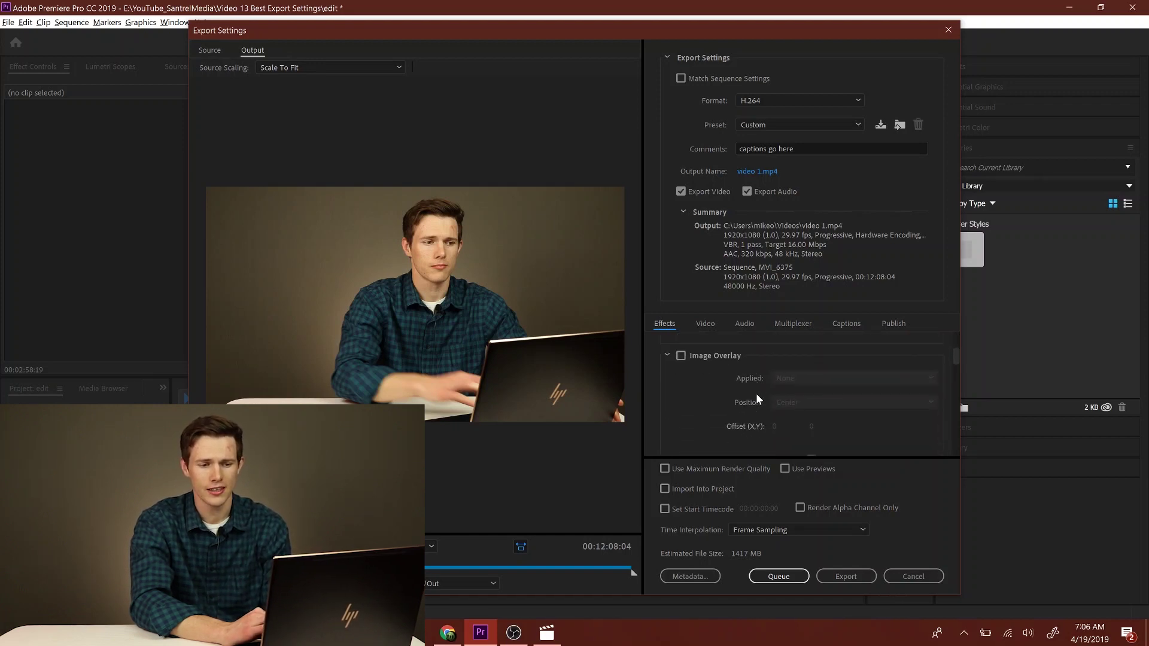
{"action": "scroll", "coordinate": [755, 393], "scroll_direction": "down", "scroll_amount": 5}
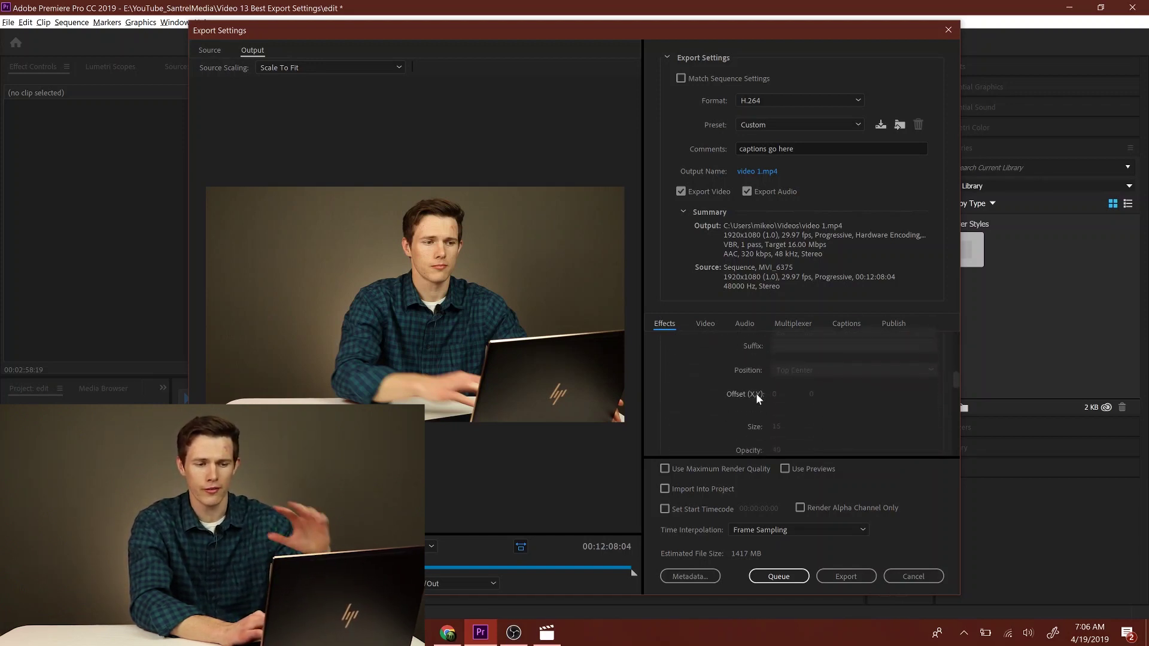
{"action": "scroll", "coordinate": [755, 393], "scroll_direction": "down", "scroll_amount": 5}
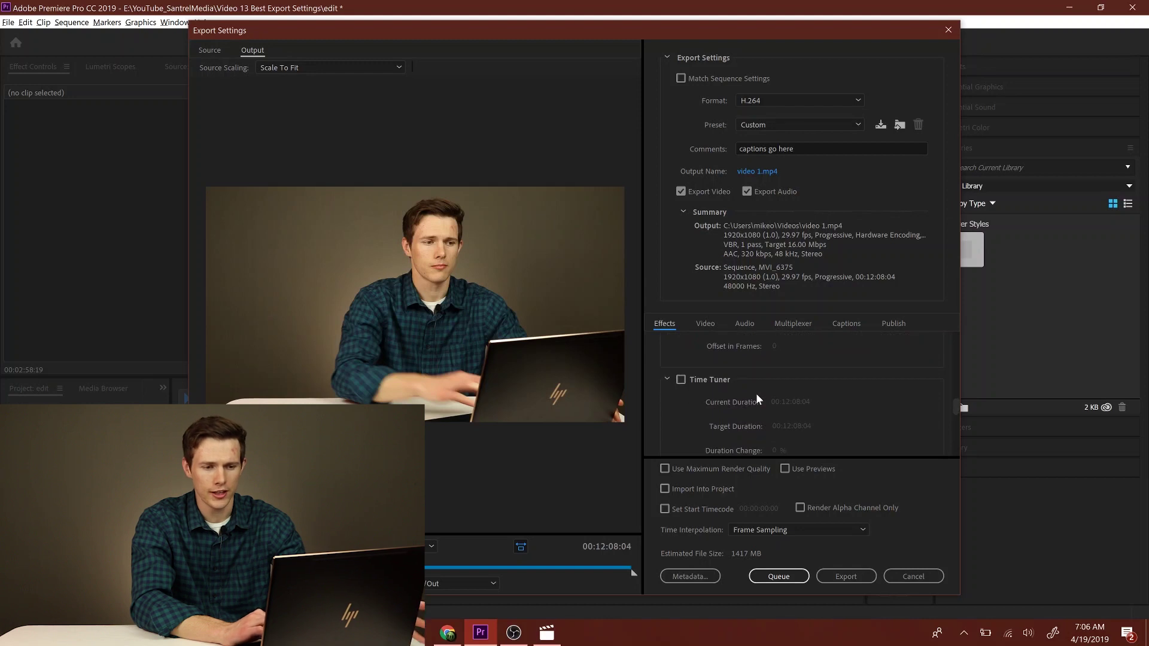
{"action": "scroll", "coordinate": [756, 393], "scroll_direction": "down", "scroll_amount": 5}
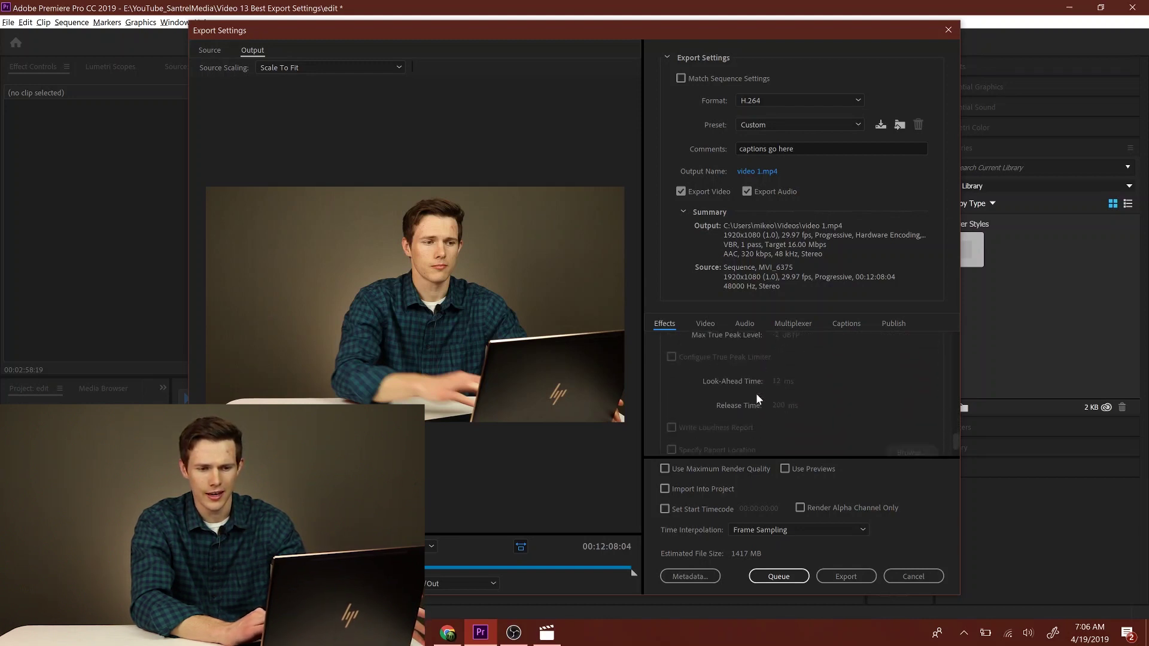
{"action": "scroll", "coordinate": [755, 393], "scroll_direction": "down", "scroll_amount": 2}
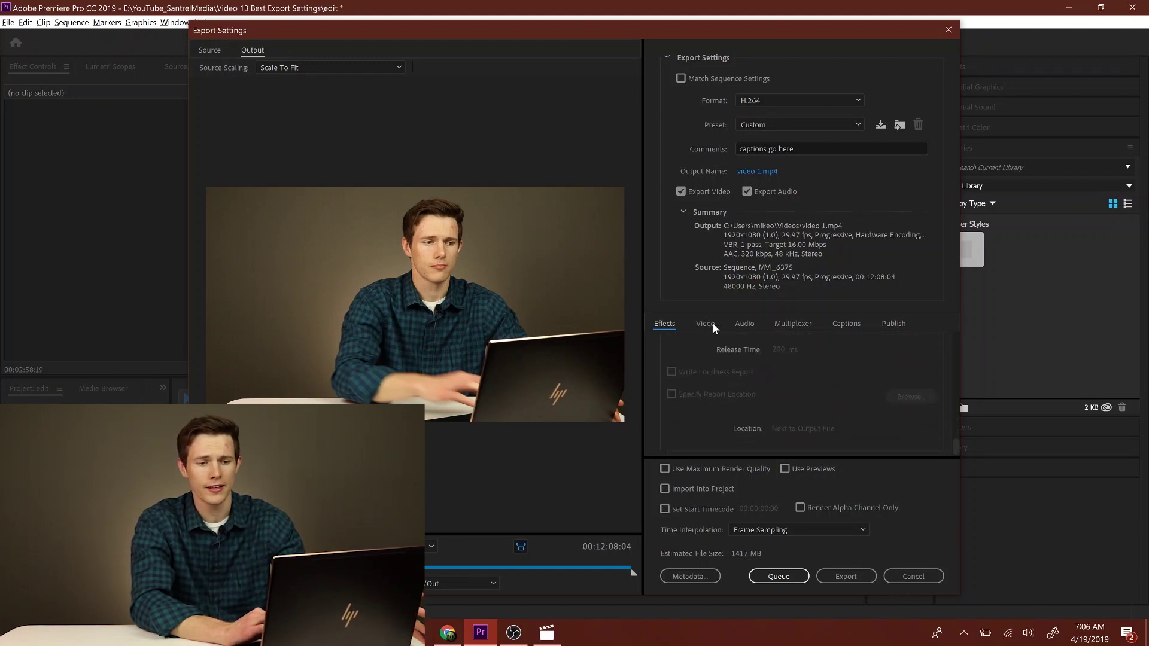
{"action": "scroll", "coordinate": [795, 396], "scroll_direction": "up", "scroll_amount": 4}
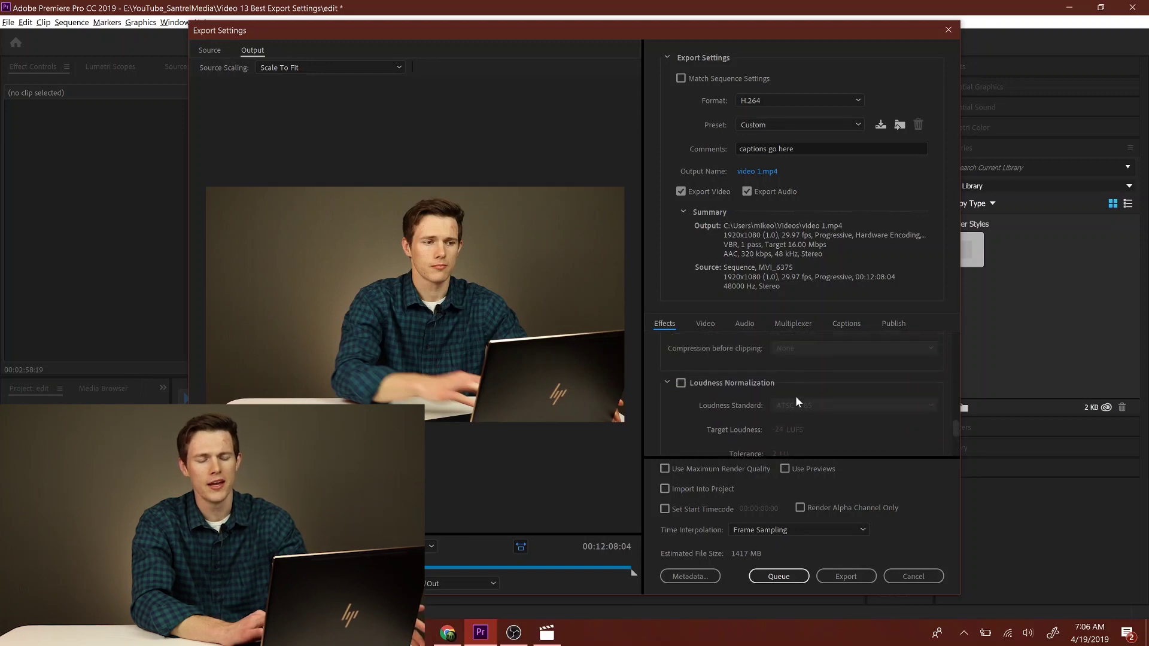
{"action": "left_click", "coordinate": [706, 323]}
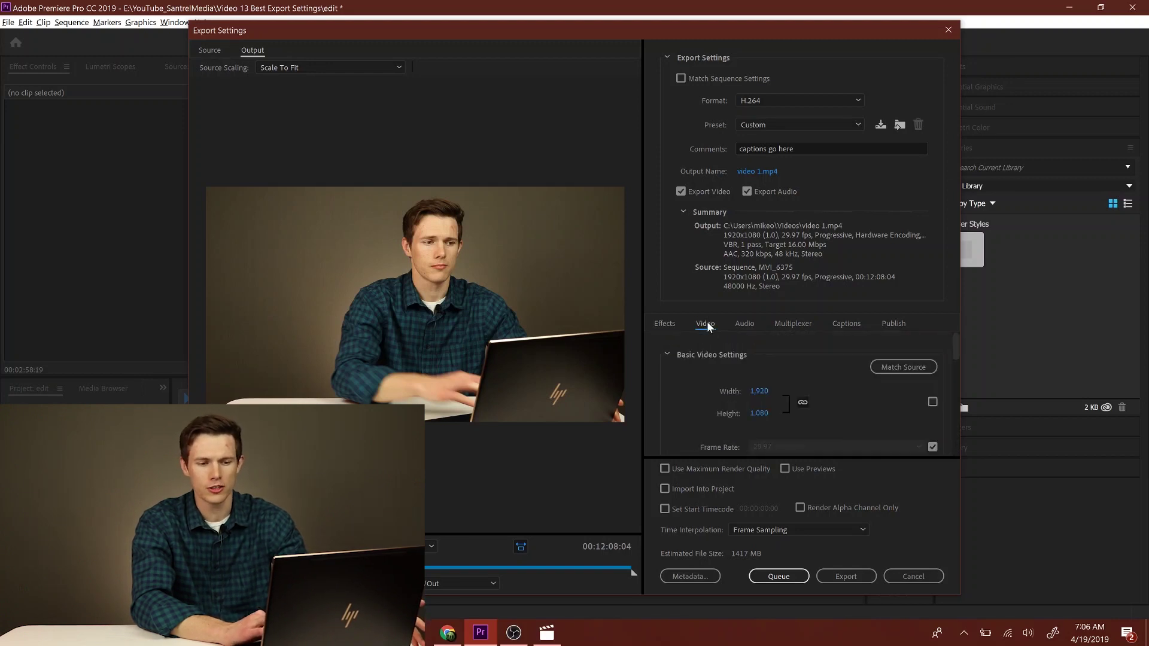
Confirm the 1920 × 1080 output frame and toggle the width/height link
{"action": "left_click", "coordinate": [759, 390]}
{"action": "left_click", "coordinate": [759, 413]}
{"action": "key", "text": "Return"}
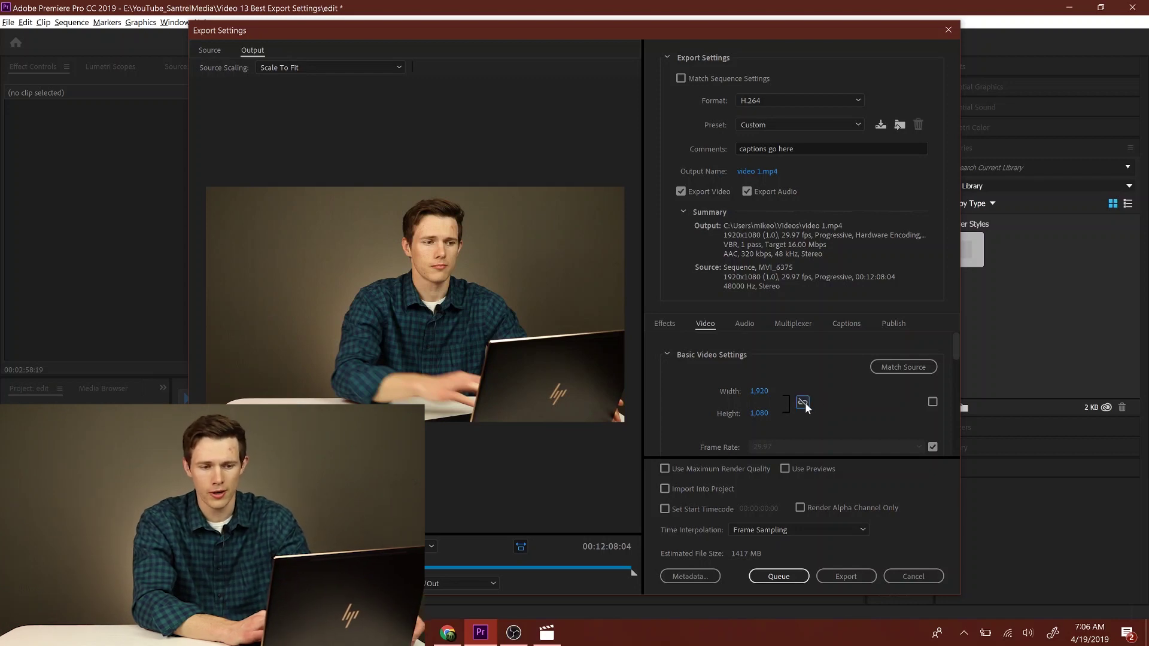
{"action": "left_click", "coordinate": [804, 403]}
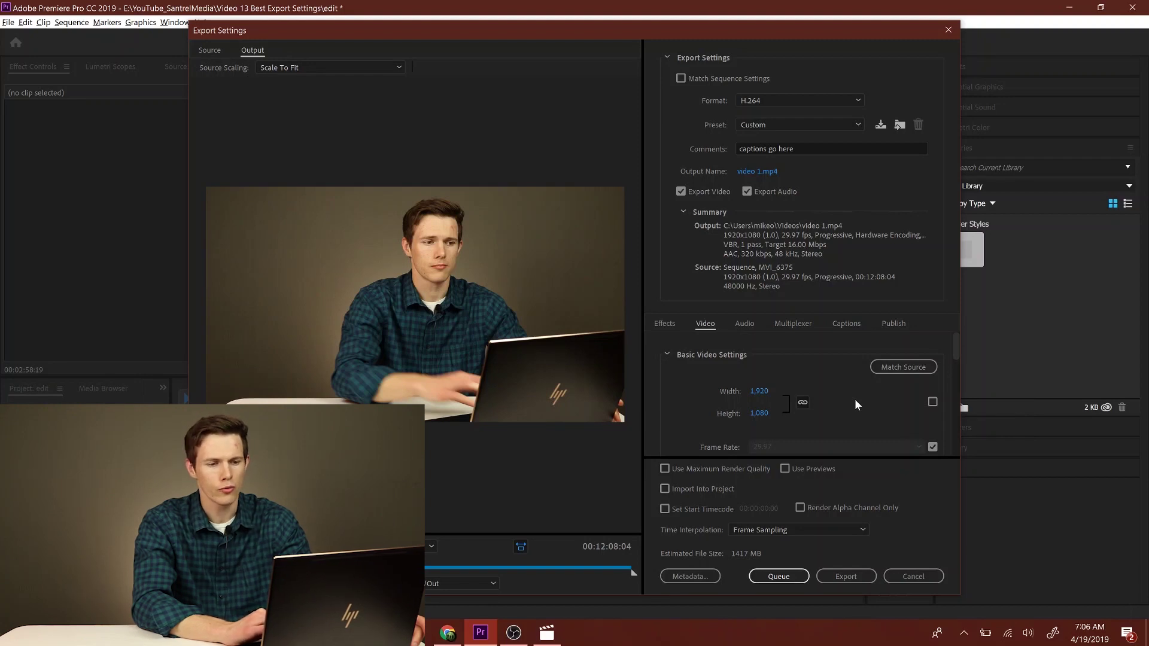
Review the encoding settings: High profile, Level 4.2, VBR 1 pass at 16 Mbps
{"action": "scroll", "coordinate": [854, 404], "scroll_direction": "down", "scroll_amount": 5}
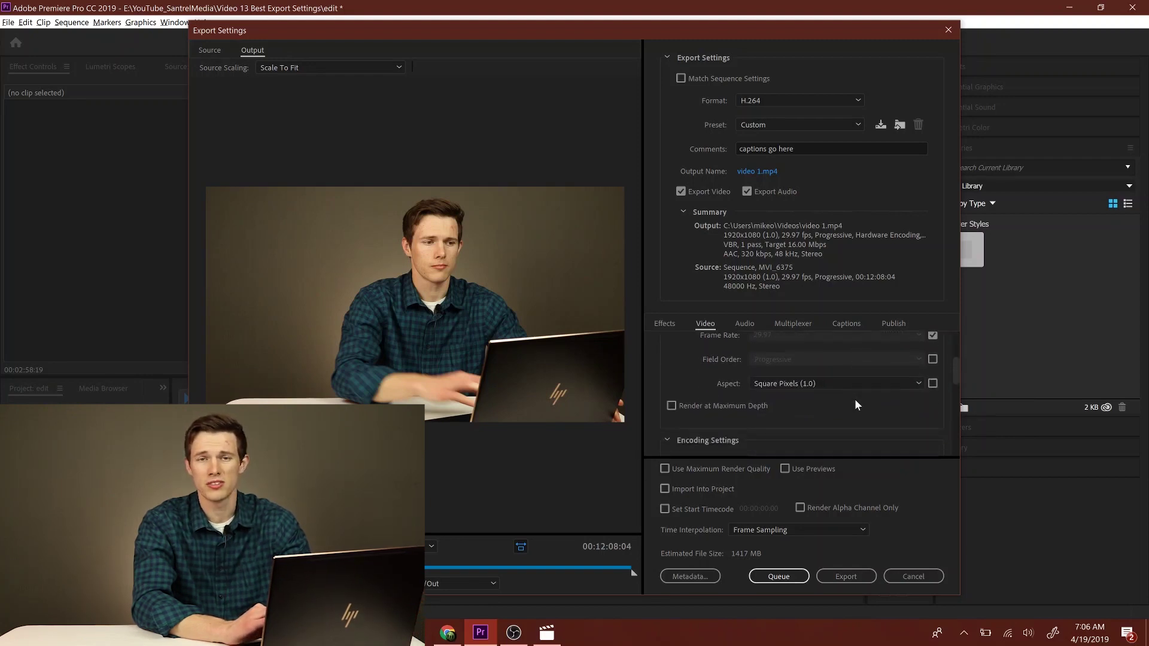
{"action": "scroll", "coordinate": [697, 411], "scroll_direction": "down", "scroll_amount": 3}
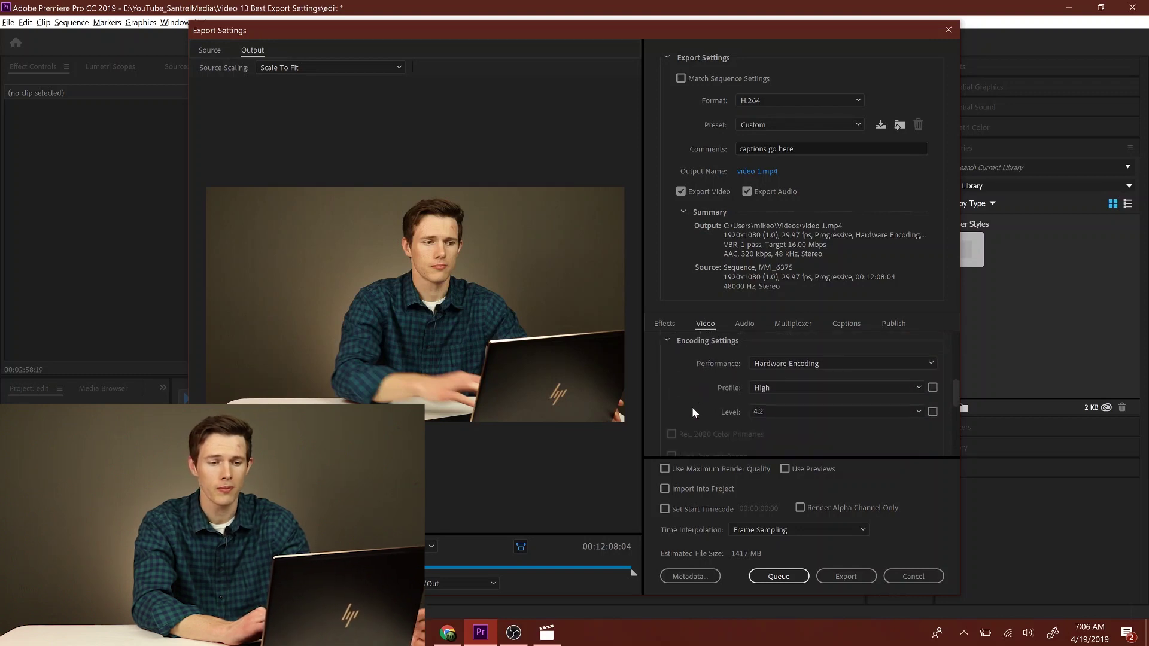
{"action": "scroll", "coordinate": [692, 409], "scroll_direction": "down", "scroll_amount": 4}
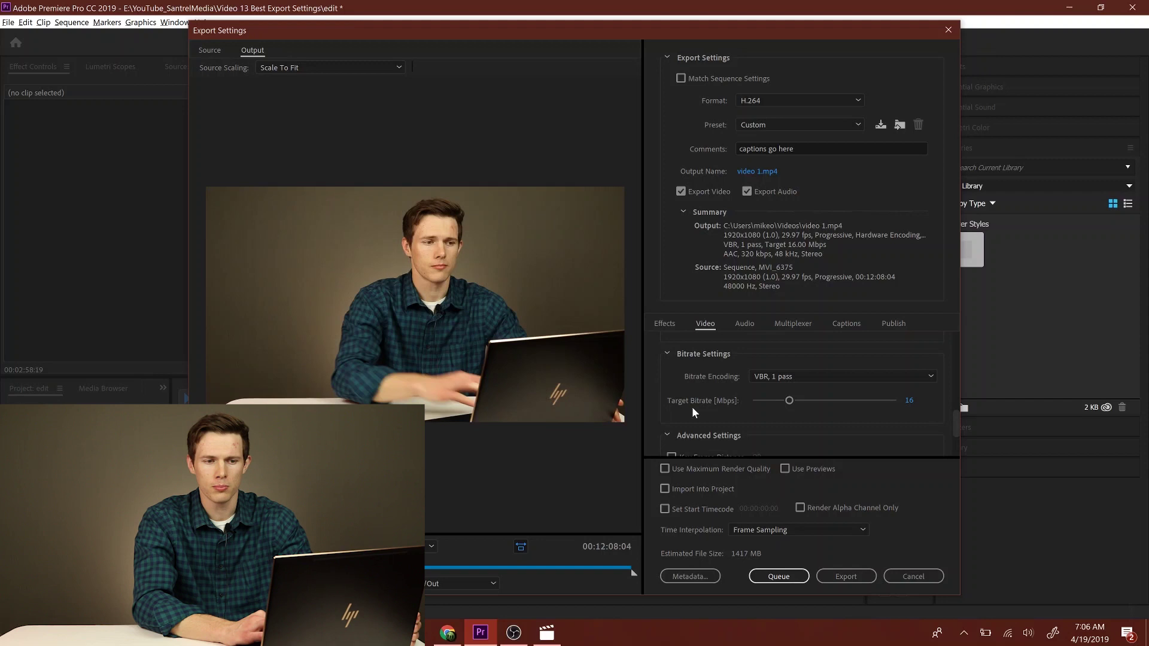
{"action": "scroll", "coordinate": [692, 410], "scroll_direction": "up", "scroll_amount": 2}
{"action": "scroll", "coordinate": [693, 409], "scroll_direction": "down", "scroll_amount": 2}
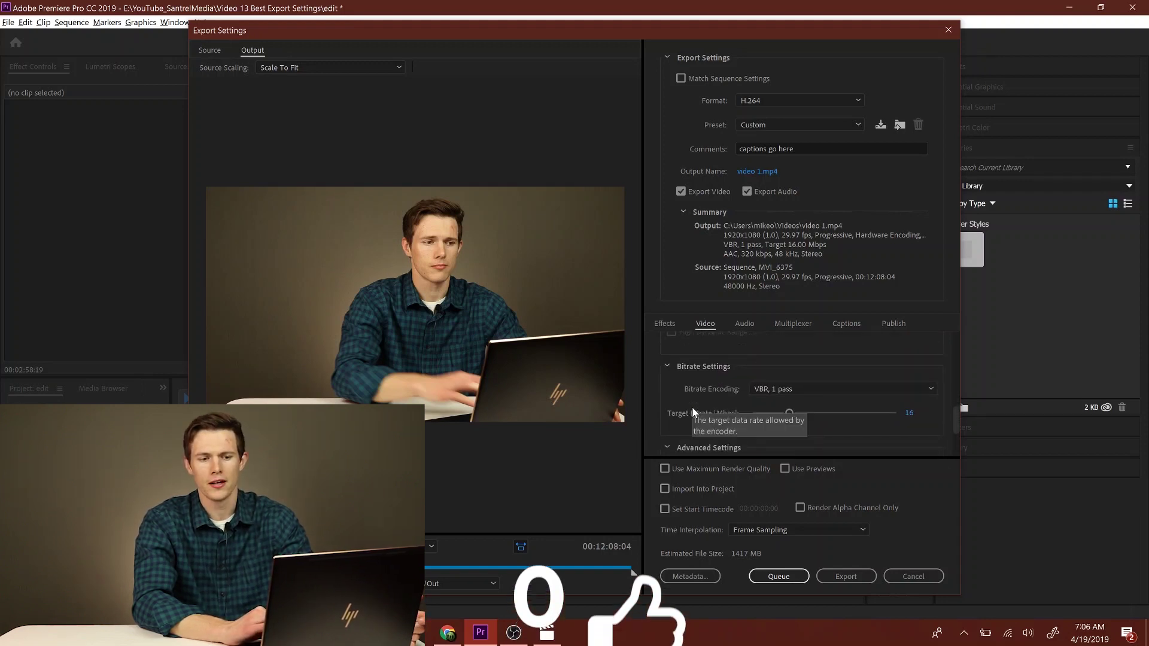
{"action": "scroll", "coordinate": [692, 408], "scroll_direction": "down", "scroll_amount": 1}
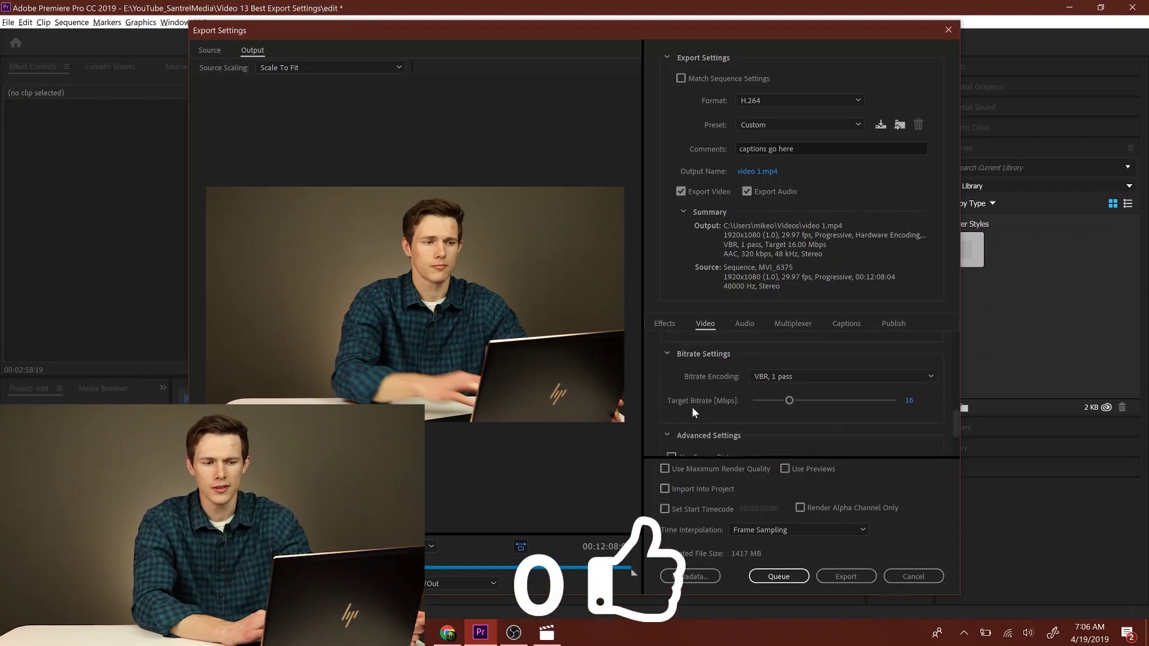
Set bitrate encoding to VBR, 2 pass
{"action": "left_click", "coordinate": [929, 373]}
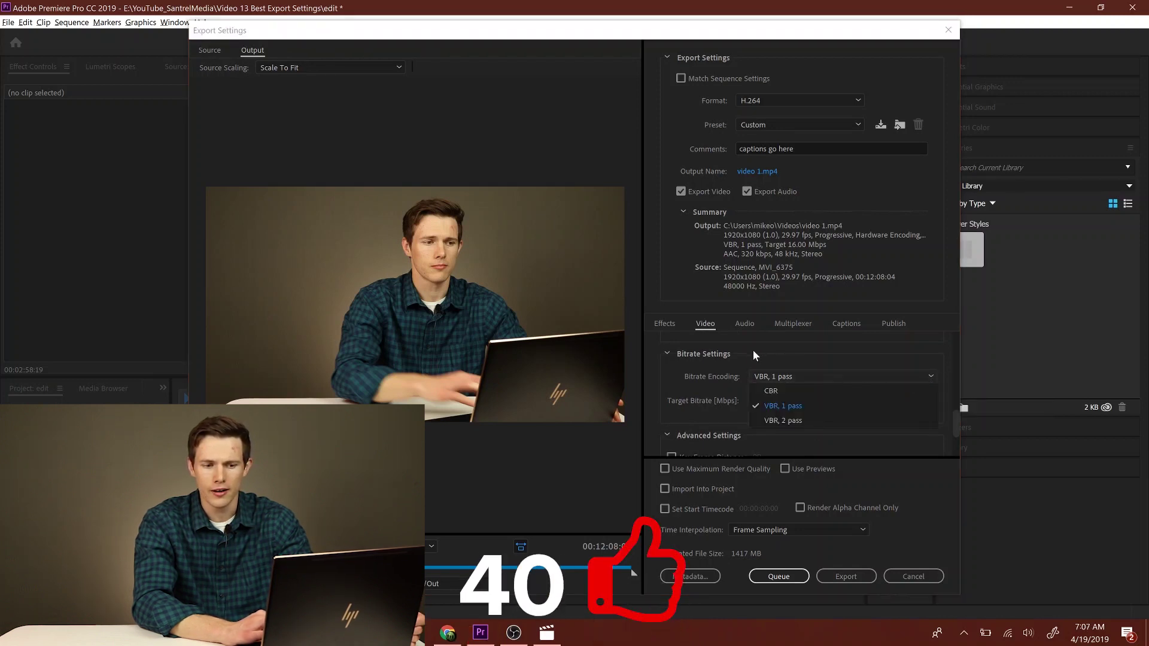
{"action": "left_click", "coordinate": [798, 419]}
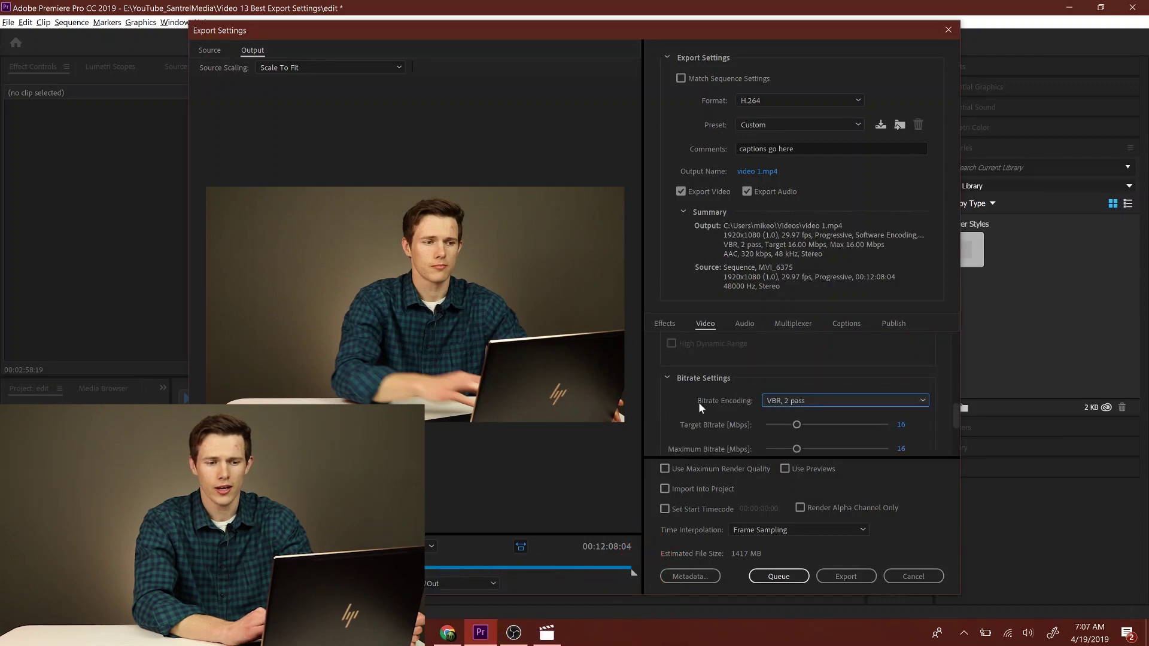
{"action": "scroll", "coordinate": [698, 403], "scroll_direction": "down", "scroll_amount": 2}
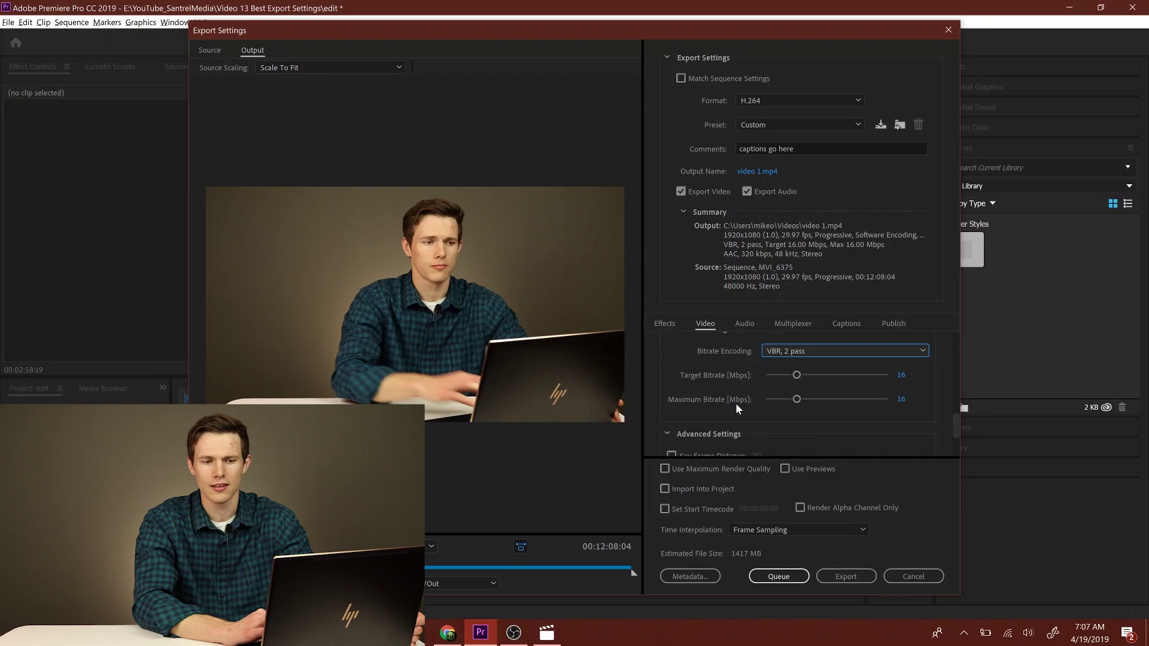
Adjust the bitrates to a 16.85 Mbps target and a maximum just under 62.5 Mbps
{"action": "mouse_move", "coordinate": [743, 401]}
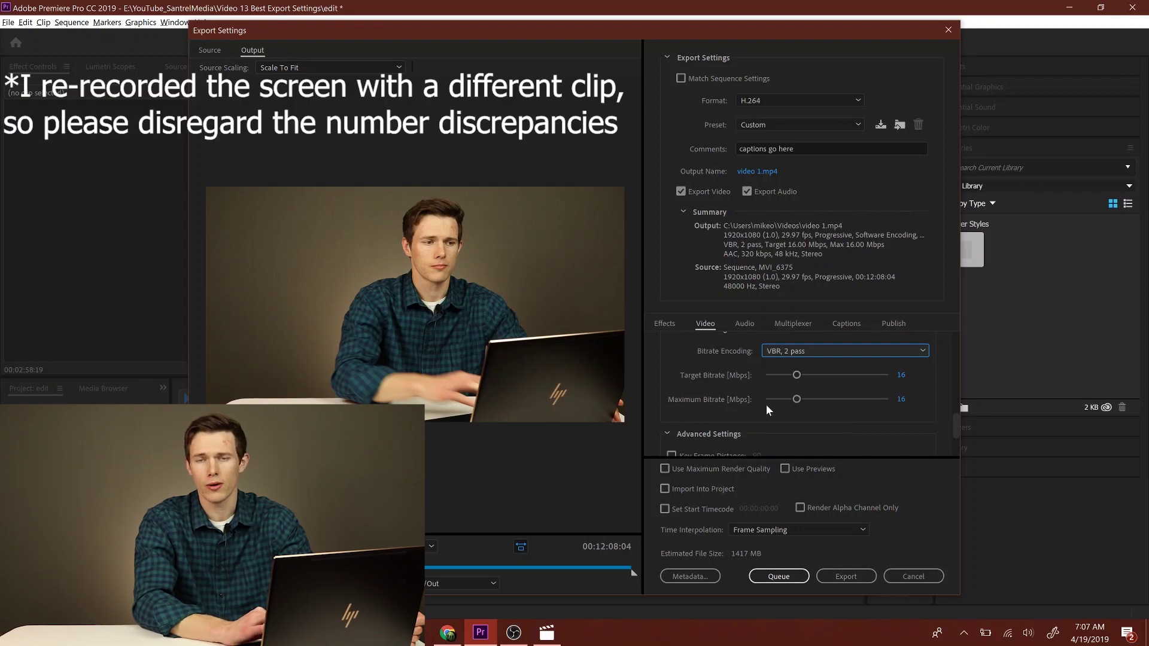
{"action": "left_click_drag", "start_coordinate": [796, 399], "coordinate": [906, 406]}
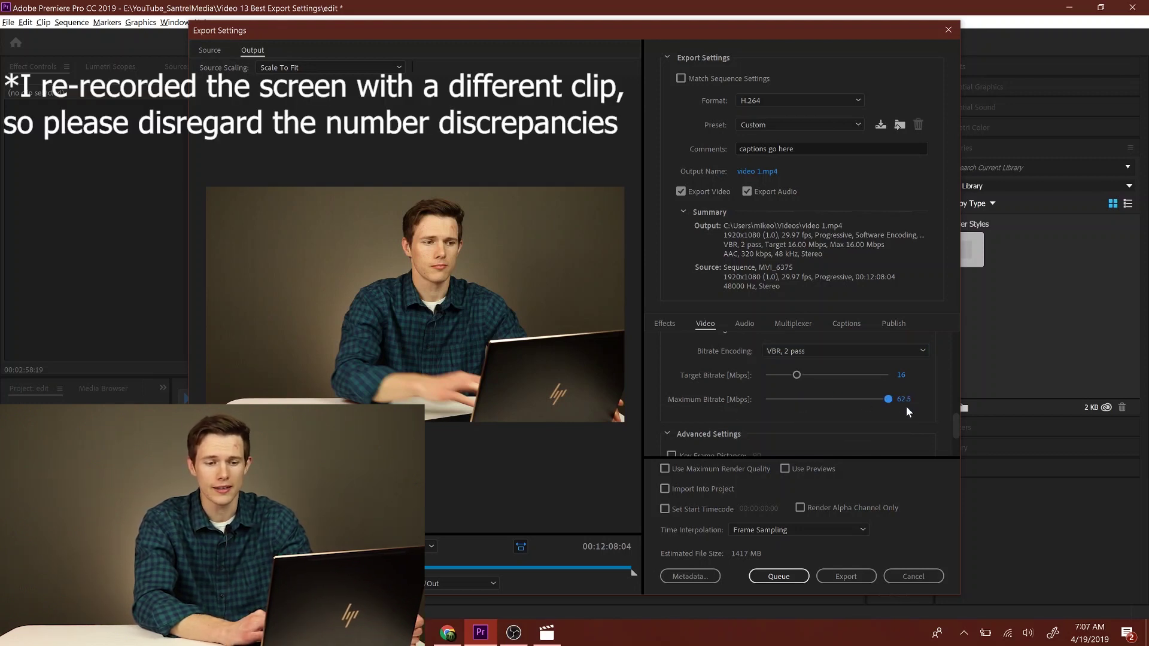
{"action": "left_click_drag", "start_coordinate": [888, 399], "coordinate": [826, 399]}
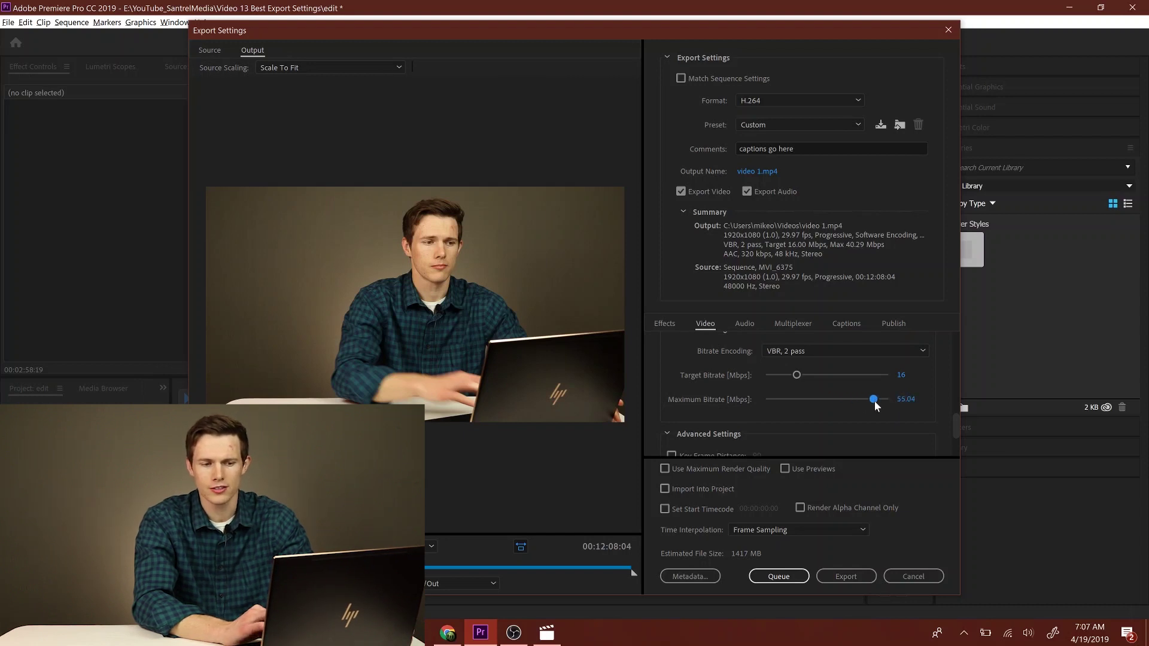
{"action": "left_click_drag", "start_coordinate": [895, 401], "coordinate": [897, 401]}
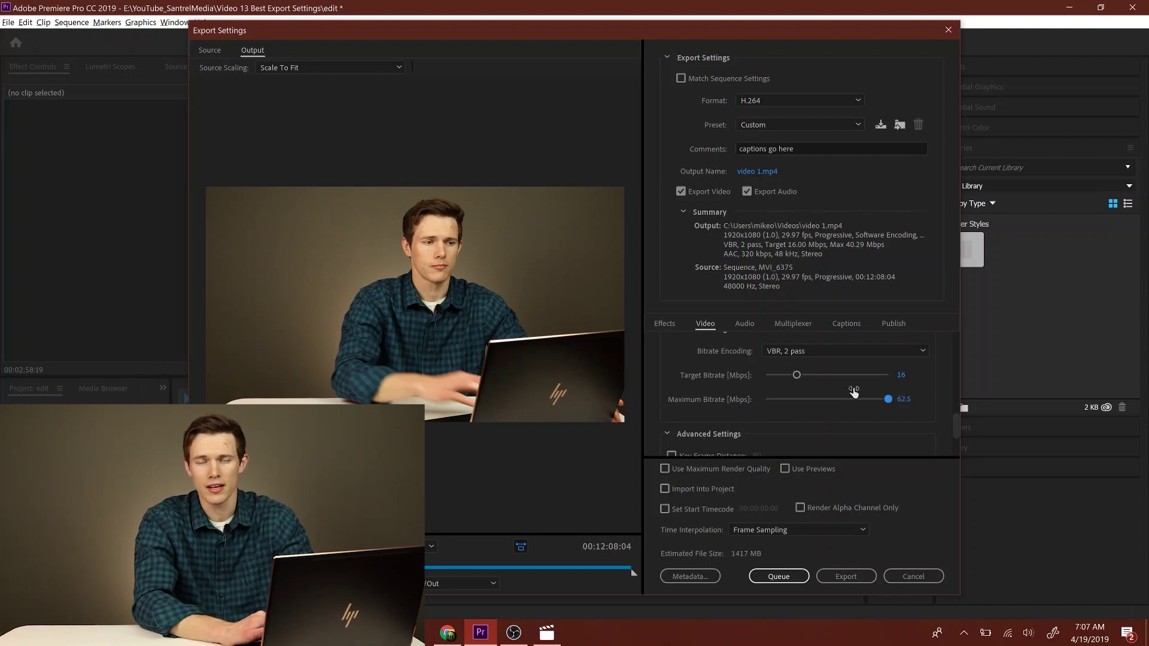
{"action": "mouse_move", "coordinate": [800, 377]}
{"action": "left_mouse_down"}
{"action": "mouse_move", "coordinate": [776, 379]}
{"action": "mouse_move", "coordinate": [846, 372]}
{"action": "mouse_move", "coordinate": [817, 374]}
{"action": "left_mouse_up"}
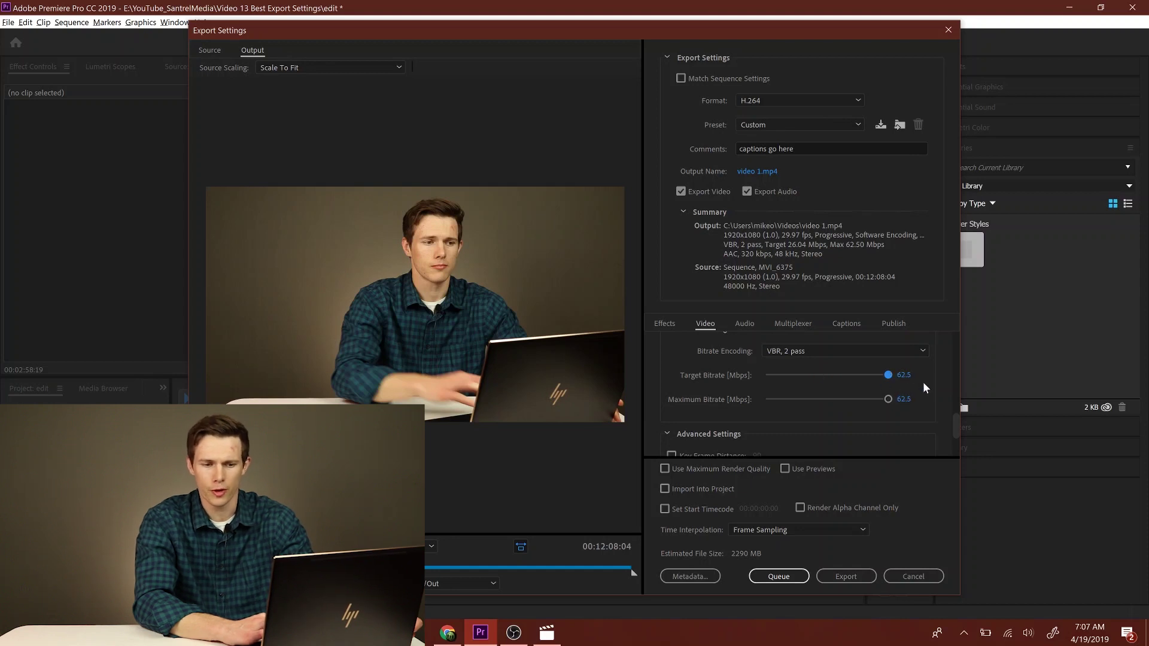
{"action": "left_click_drag", "start_coordinate": [923, 383], "coordinate": [799, 378]}
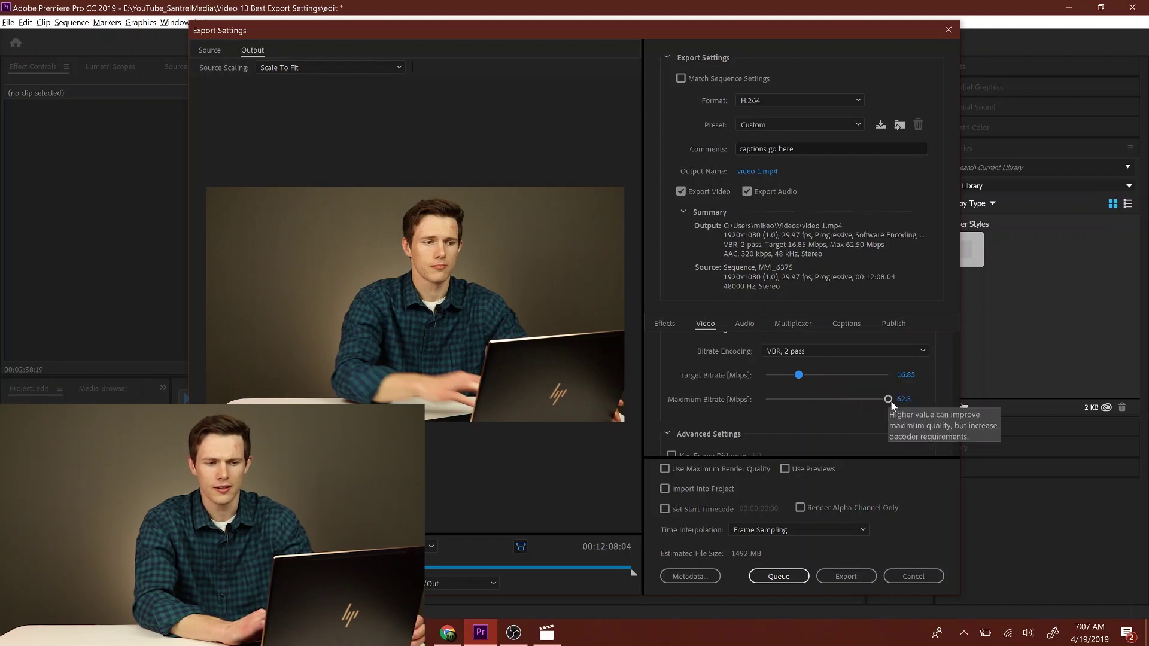
{"action": "left_click_drag", "start_coordinate": [889, 399], "coordinate": [878, 400]}
Check the audio export settings: AAC, 48000 Hz, Stereo, High quality, 320 kbps
{"action": "scroll", "coordinate": [828, 434], "scroll_direction": "down", "scroll_amount": 3}
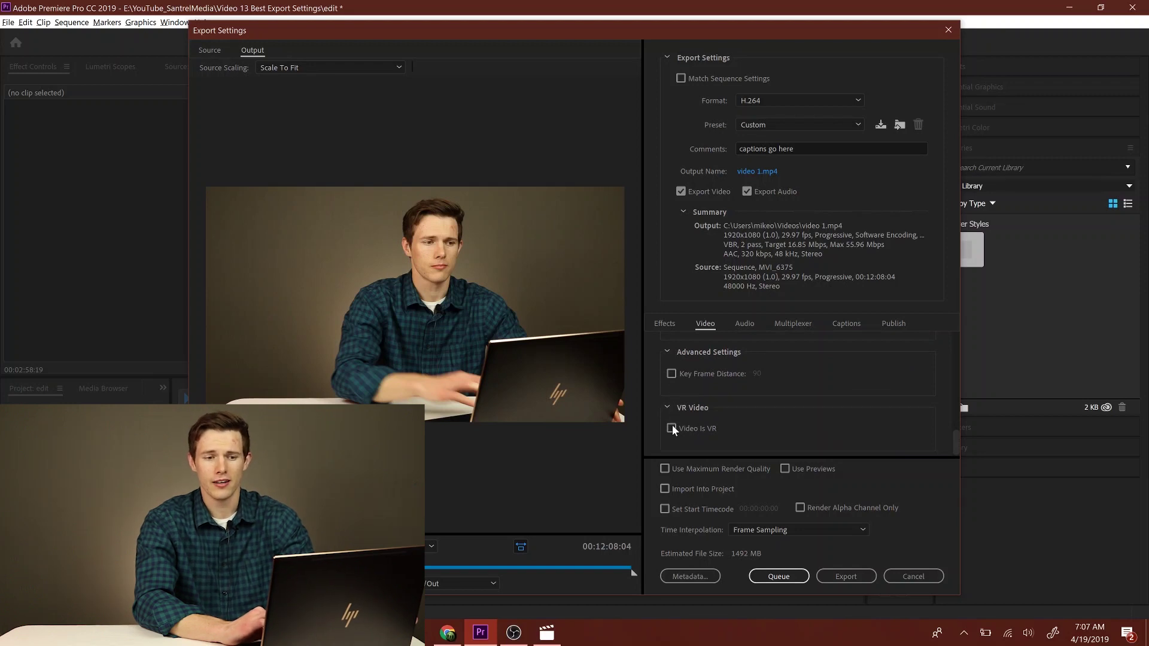
{"action": "left_click", "coordinate": [748, 326]}
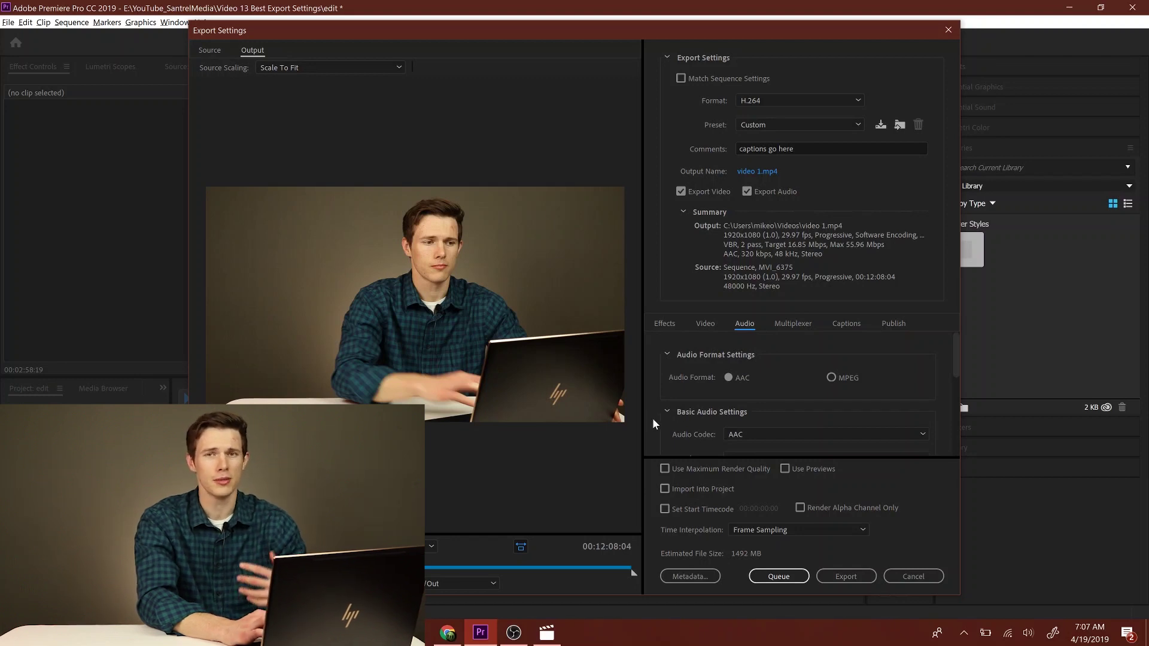
{"action": "scroll", "coordinate": [652, 417], "scroll_direction": "down", "scroll_amount": 3}
{"action": "scroll", "coordinate": [652, 419], "scroll_direction": "down", "scroll_amount": 5}
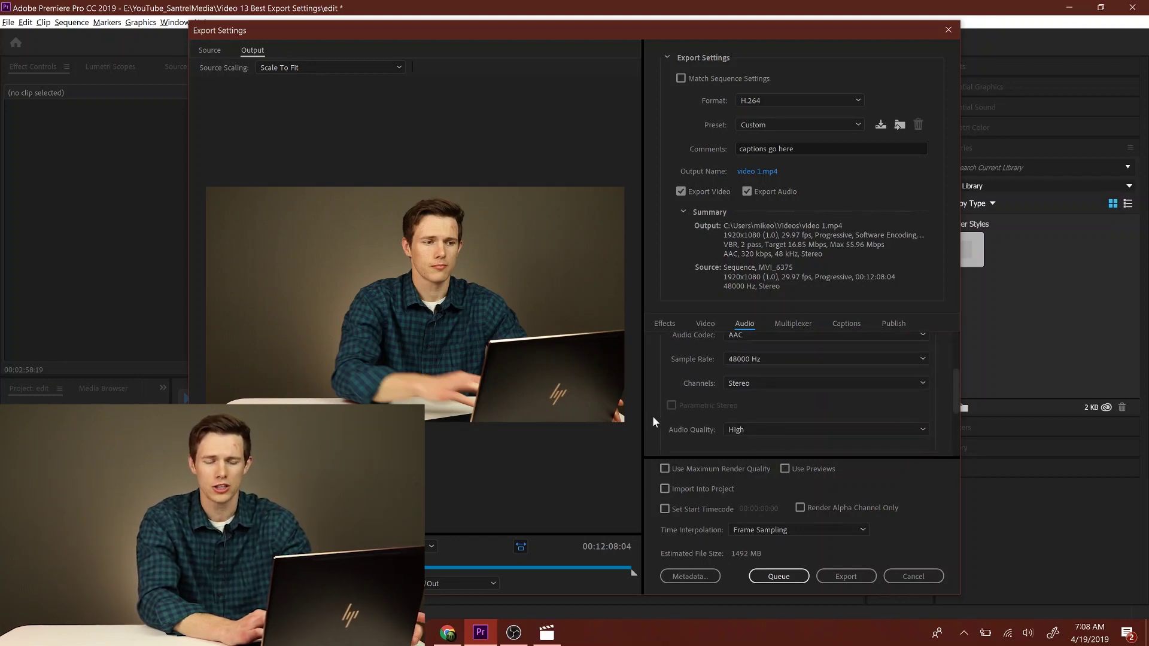
{"action": "scroll", "coordinate": [652, 418], "scroll_direction": "down", "scroll_amount": 1}
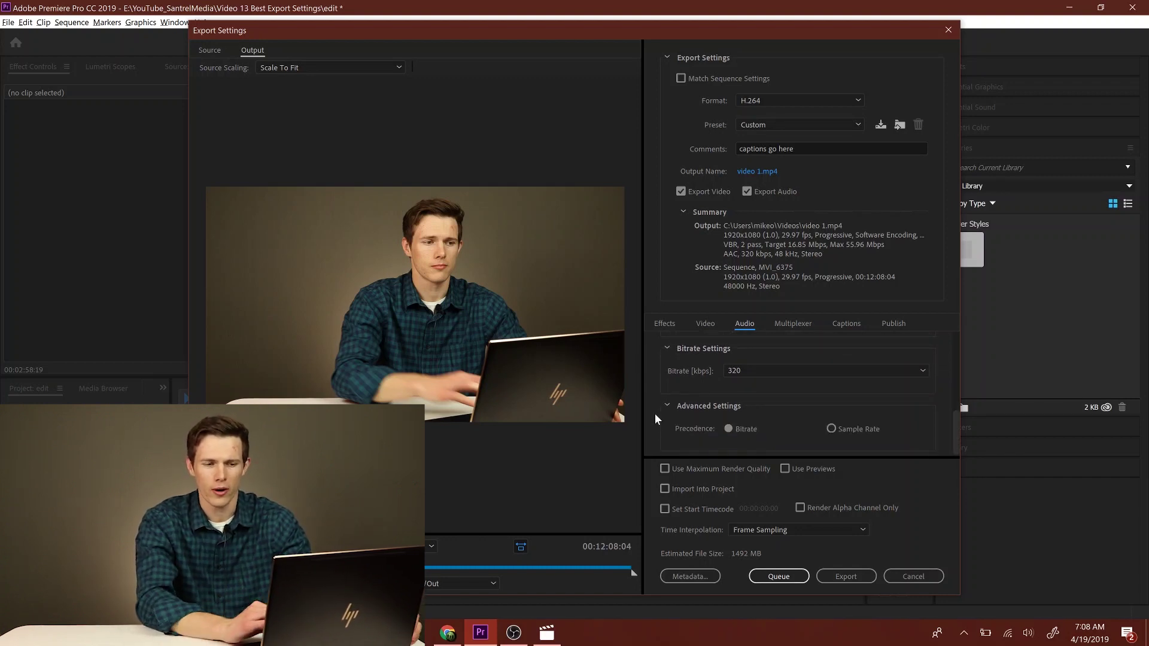
{"action": "scroll", "coordinate": [655, 414], "scroll_direction": "up", "scroll_amount": 3}
{"action": "scroll", "coordinate": [654, 414], "scroll_direction": "up", "scroll_amount": 4}
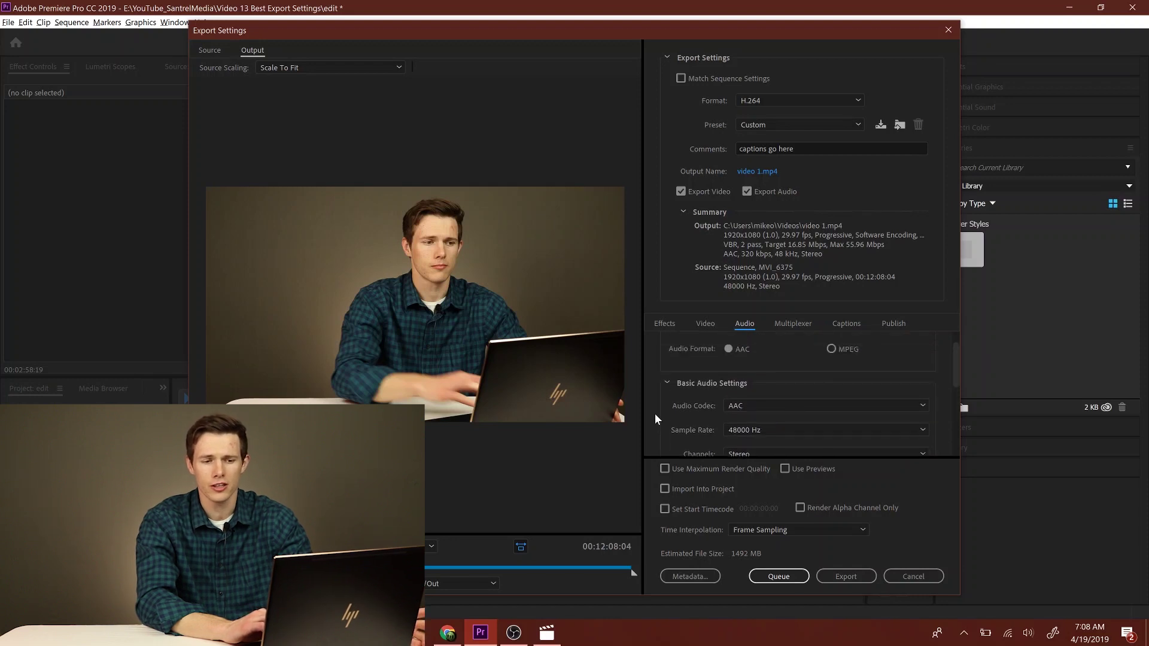
Keep the MP4 multiplexer with Standard stream compatibility
{"action": "left_click", "coordinate": [800, 329]}
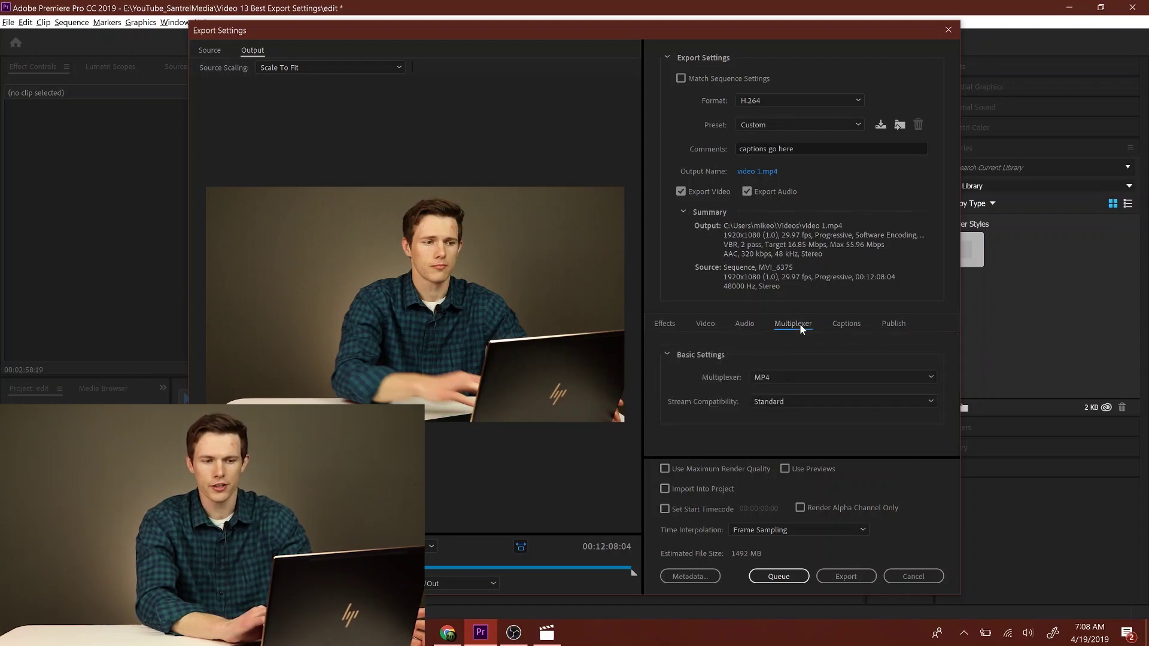
{"action": "left_click", "coordinate": [802, 378]}
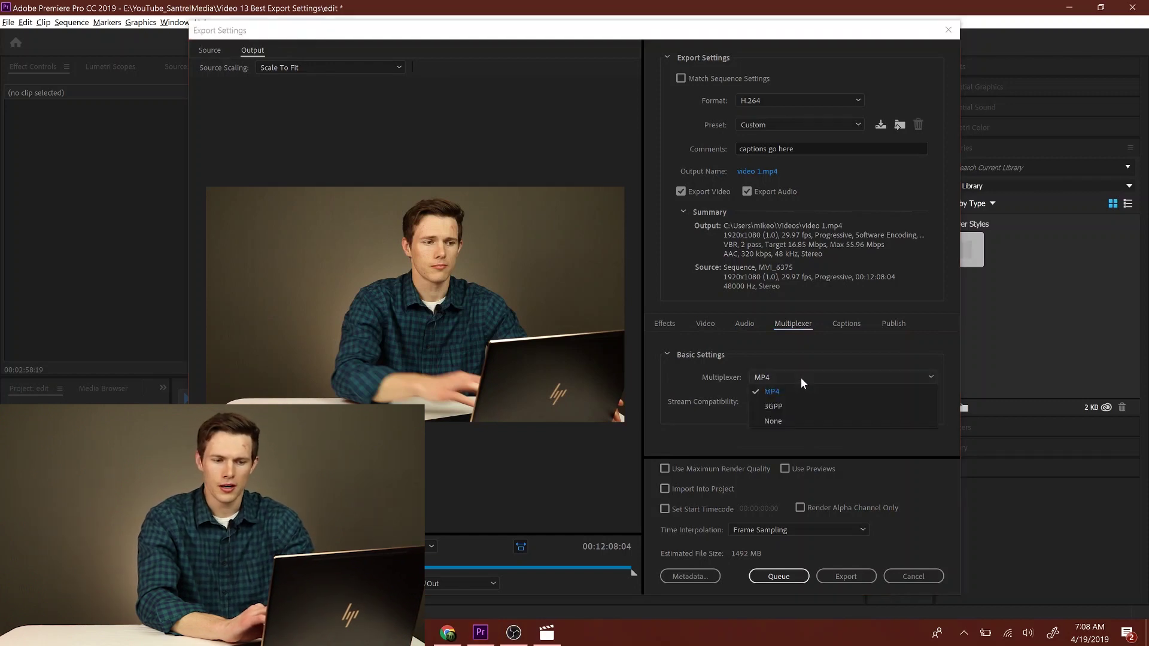
{"action": "left_click", "coordinate": [801, 374]}
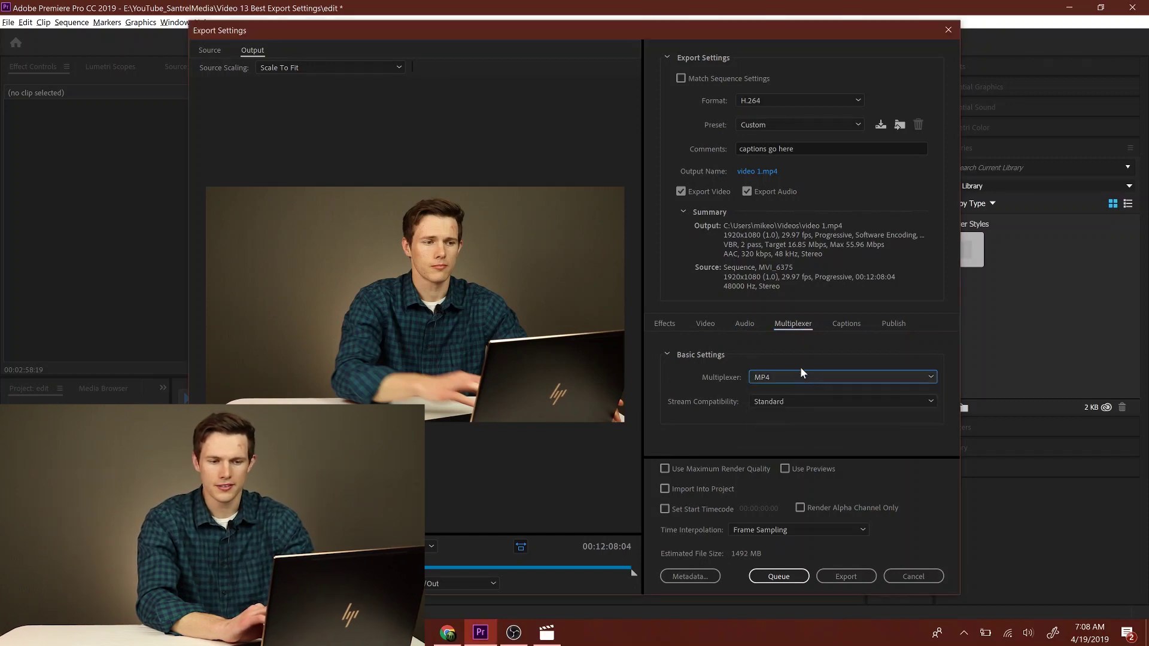
{"action": "left_click", "coordinate": [784, 403]}
{"action": "left_click", "coordinate": [784, 402]}
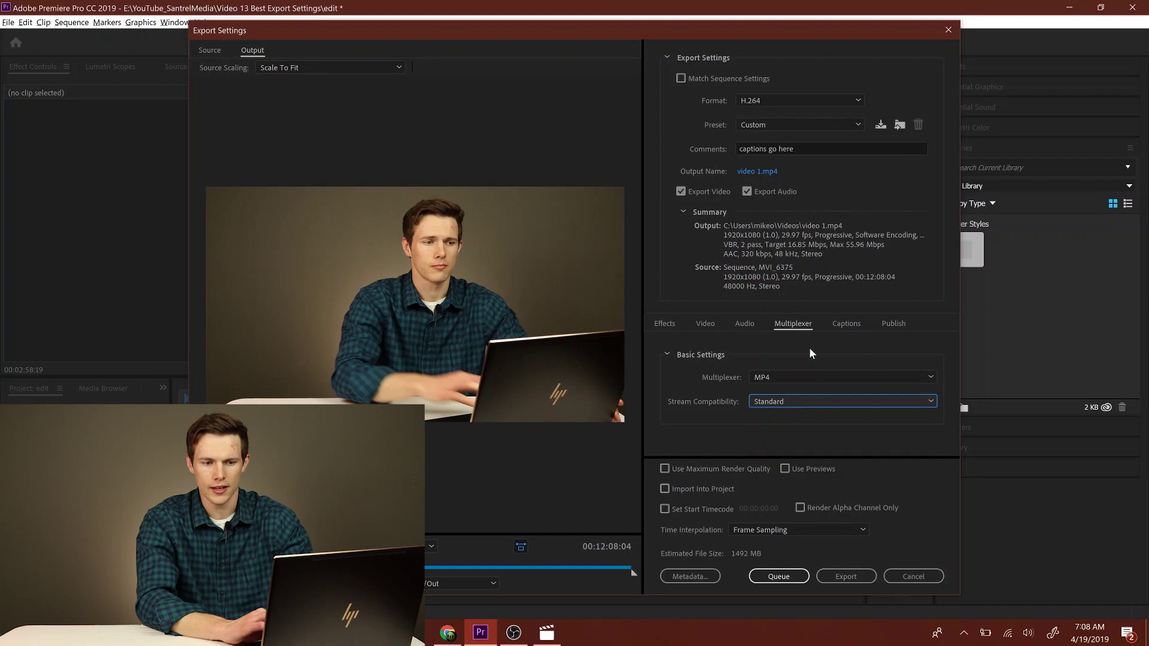
Look over the Captions and Publish options, then enable Use Maximum Render Quality
{"action": "left_click", "coordinate": [849, 321]}
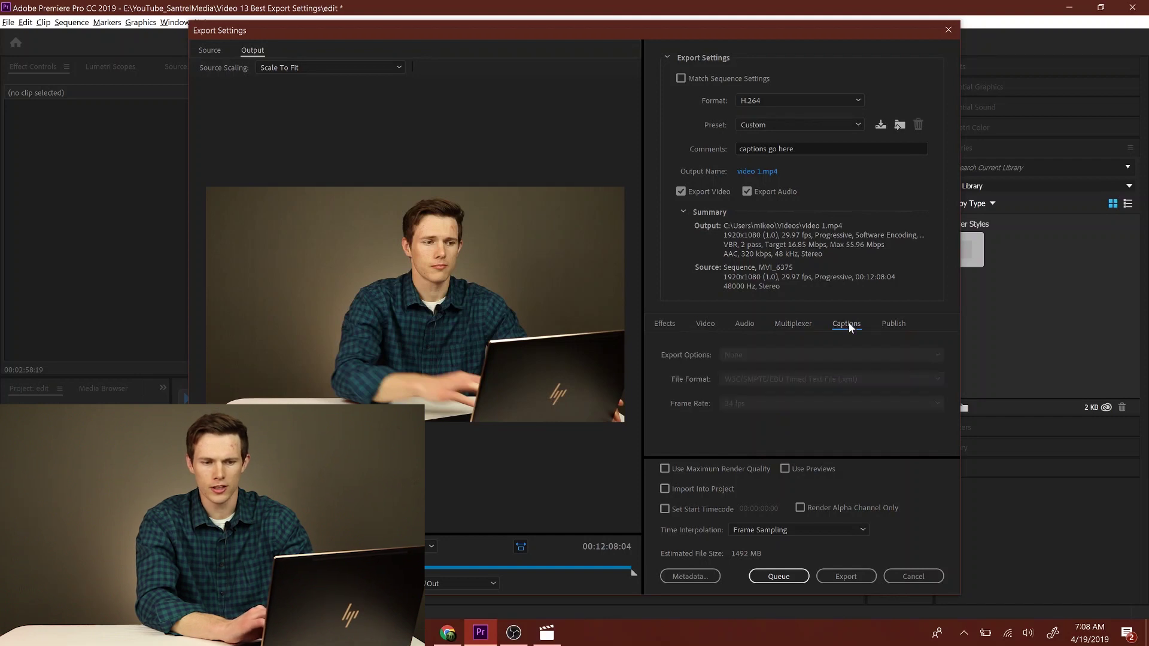
{"action": "left_click", "coordinate": [892, 325]}
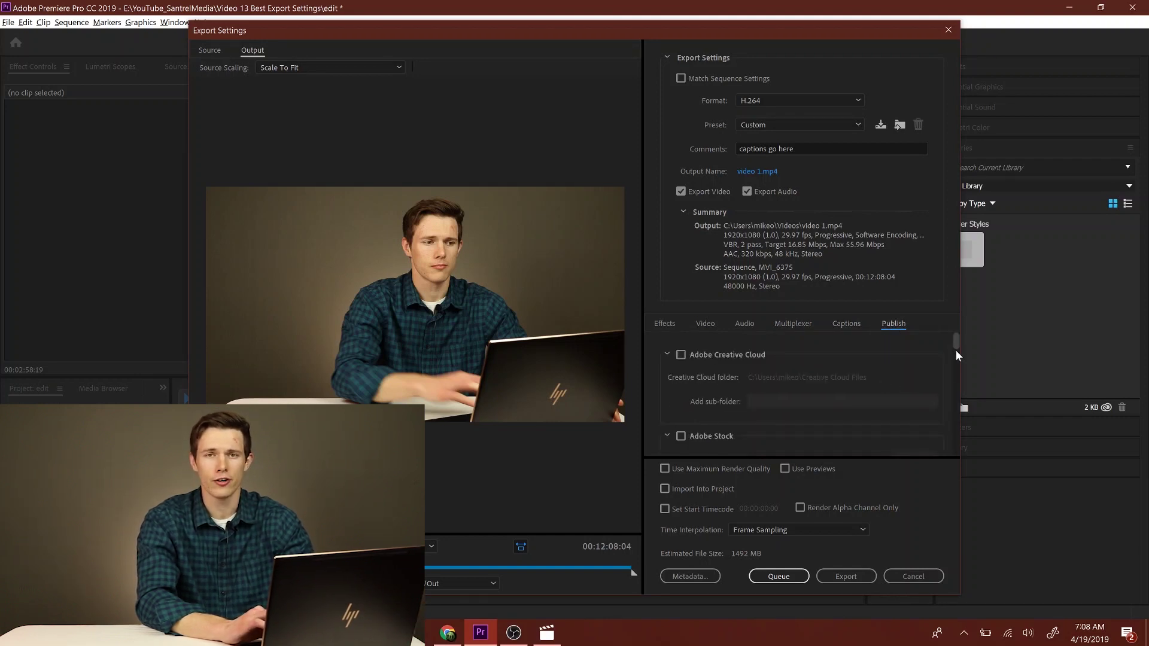
{"action": "left_click_drag", "start_coordinate": [956, 350], "coordinate": [948, 451]}
{"action": "scroll", "coordinate": [951, 450], "scroll_direction": "down", "scroll_amount": 3}
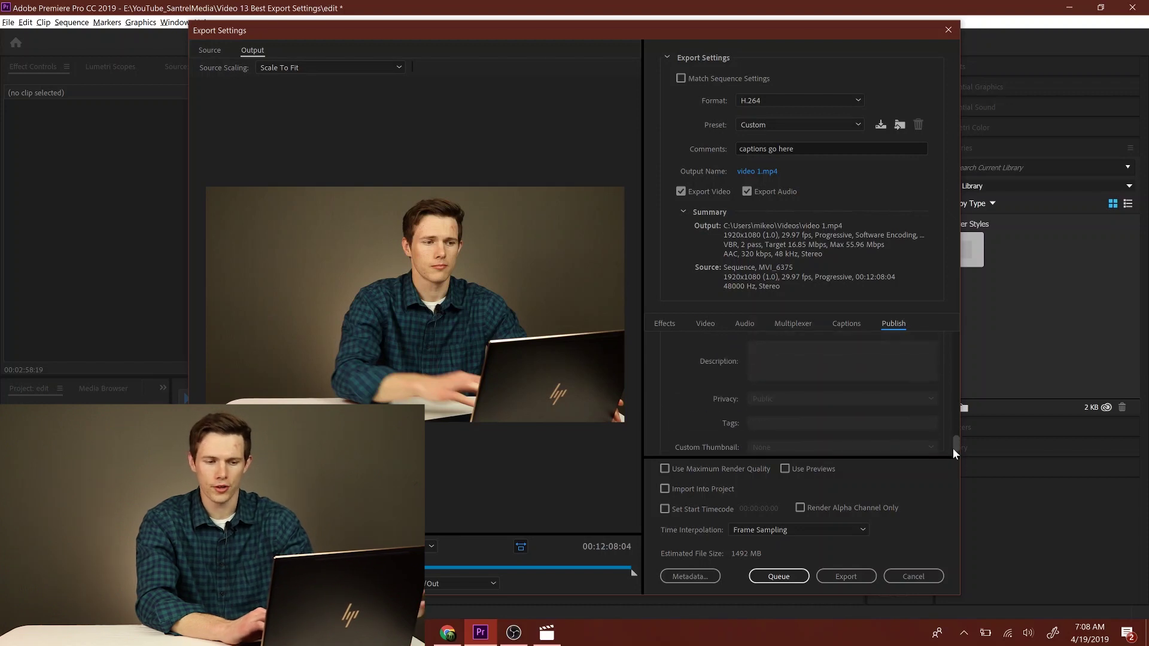
{"action": "left_click_drag", "start_coordinate": [954, 444], "coordinate": [960, 430]}
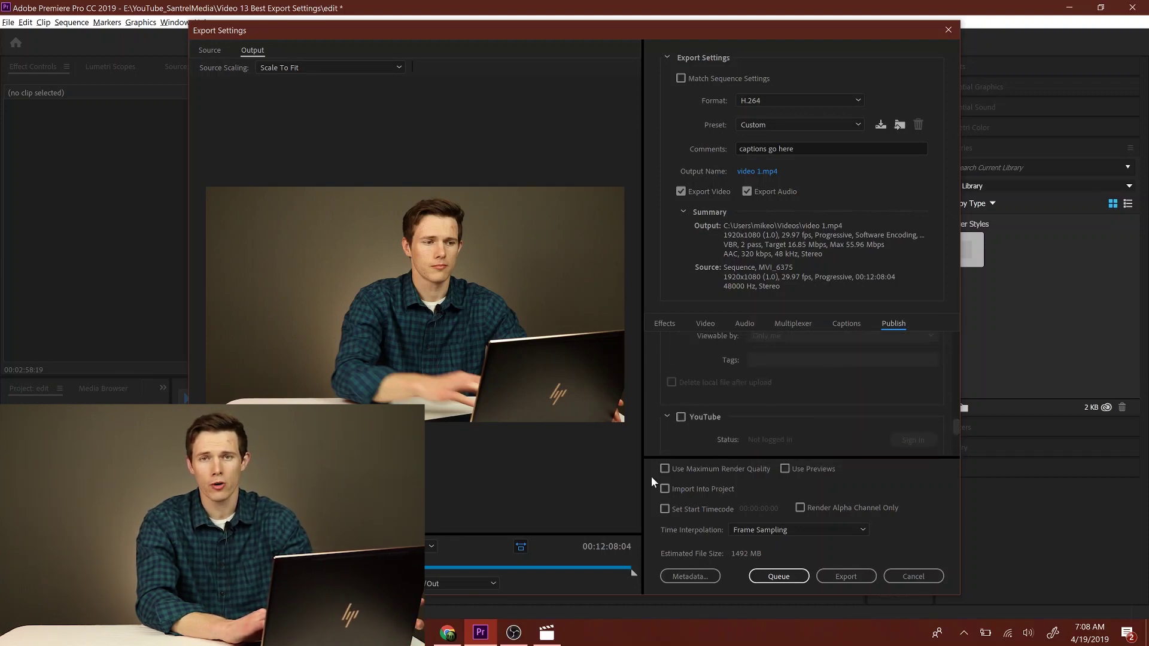
{"action": "left_click", "coordinate": [668, 470]}
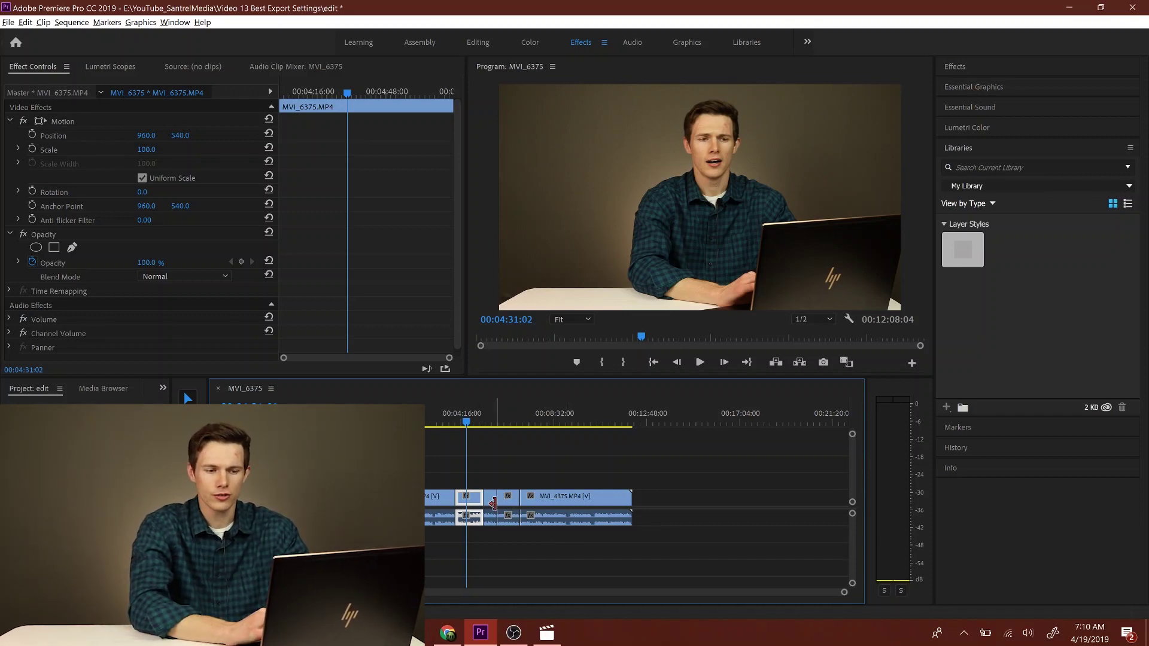
Mark in and out points around the playhead clip (00:01:16:04), deselect it, and reopen Export Settings
{"action": "key", "text": "x"}
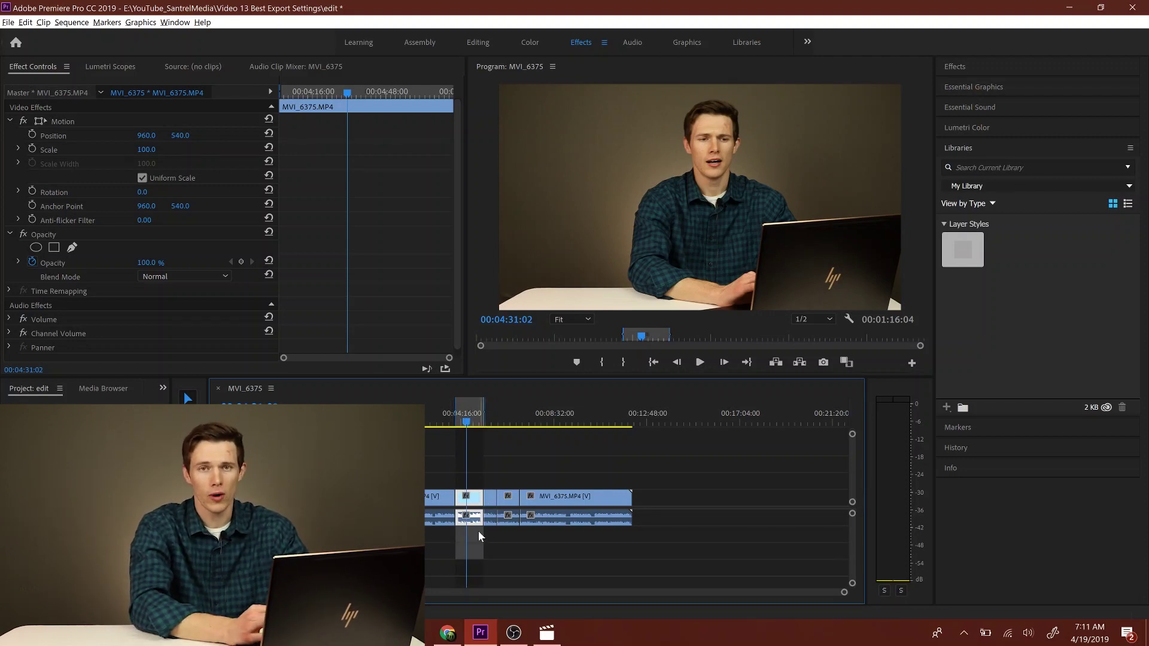
{"action": "left_click", "coordinate": [73, 22]}
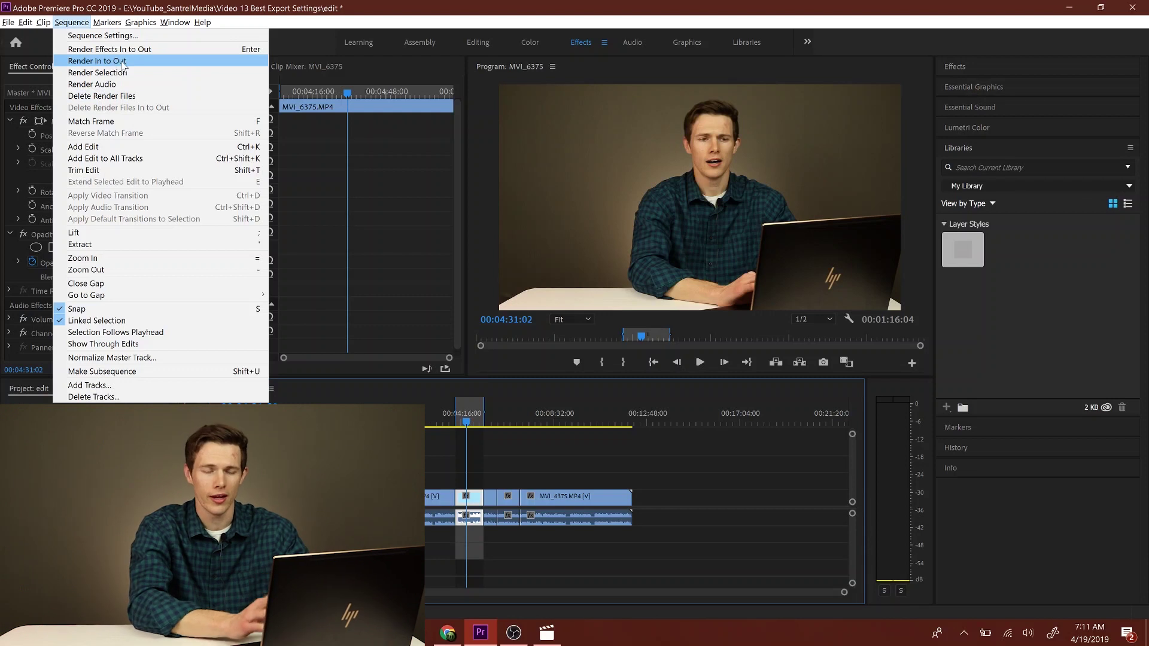
{"action": "left_click", "coordinate": [515, 443]}
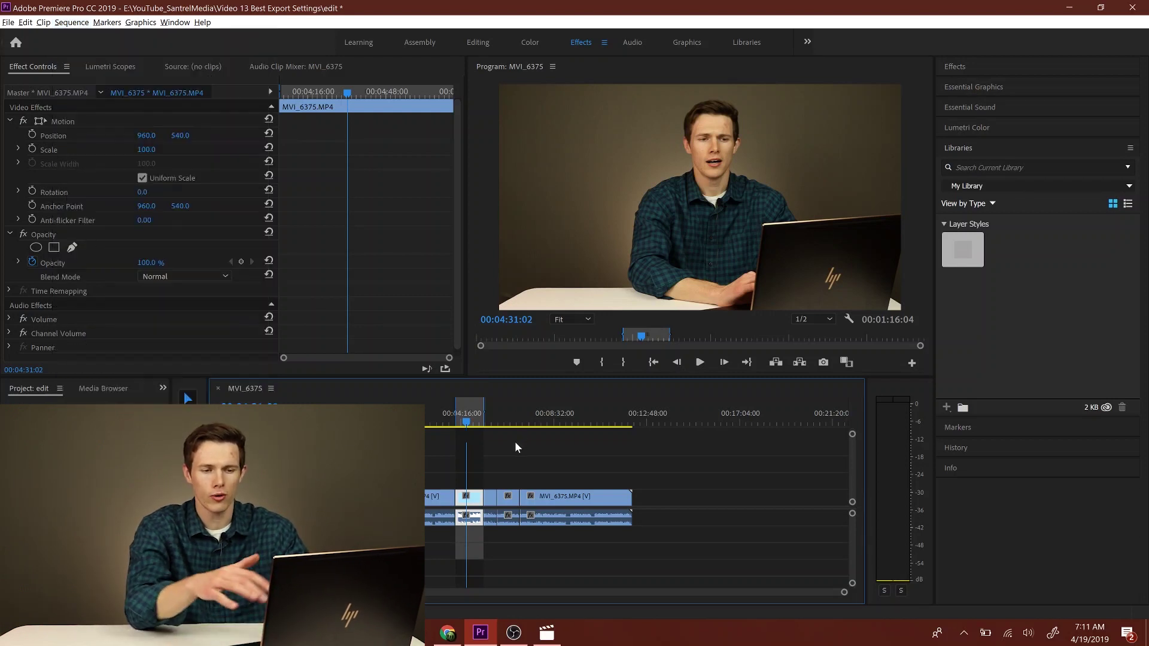
{"action": "left_click", "coordinate": [515, 441]}
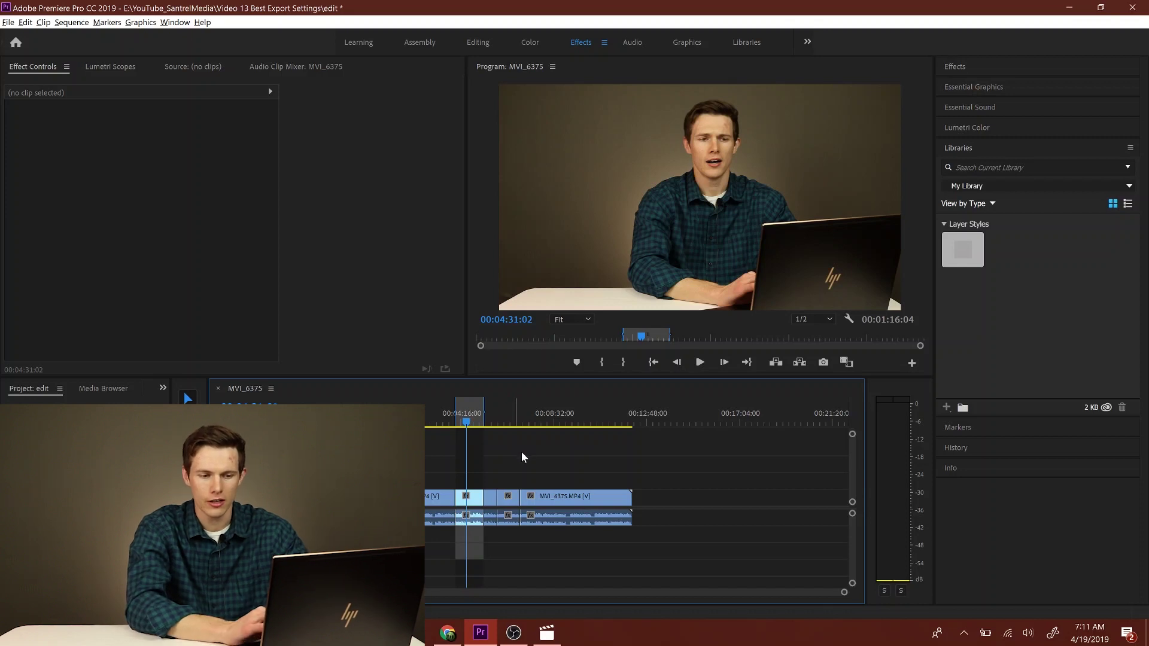
{"action": "key", "text": "ctrl+m"}
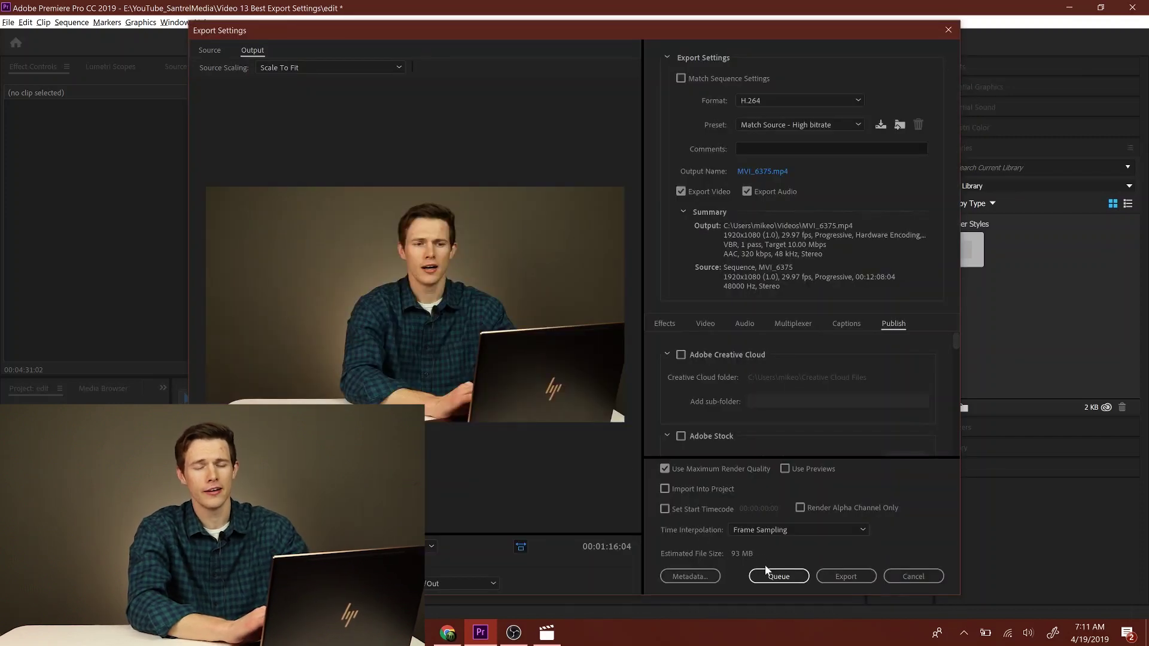
{"action": "left_click", "coordinate": [913, 576]}
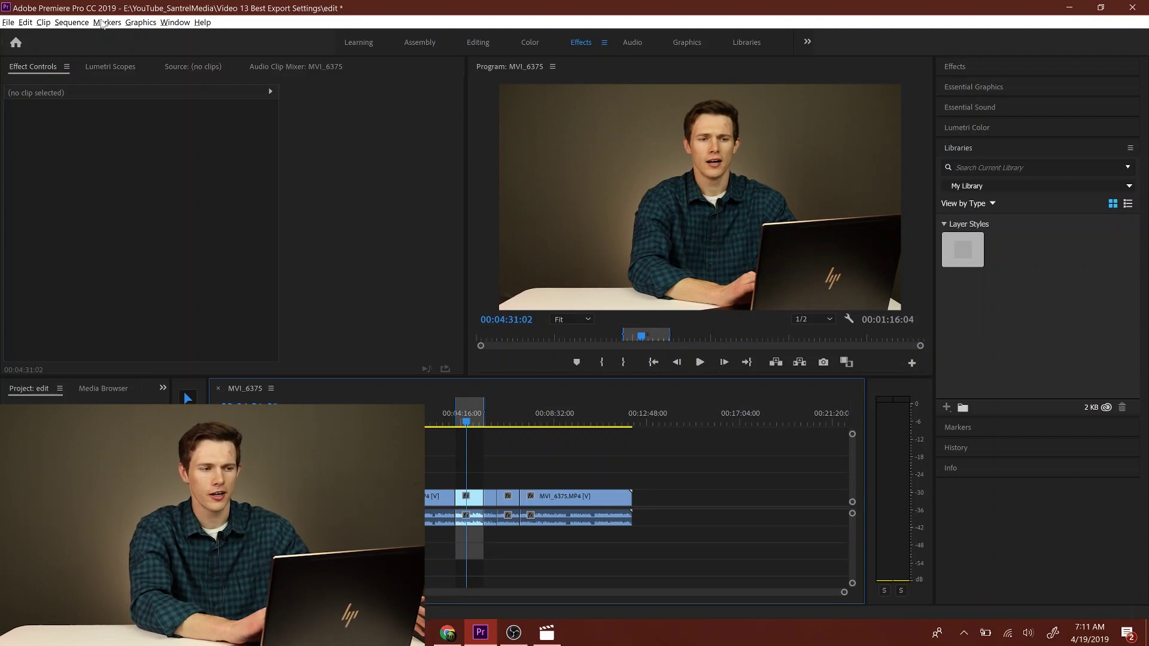
Clear the sequence's in/out points and verify the full 00:12:08:04 length in Export Settings without exporting
{"action": "left_click", "coordinate": [108, 22]}
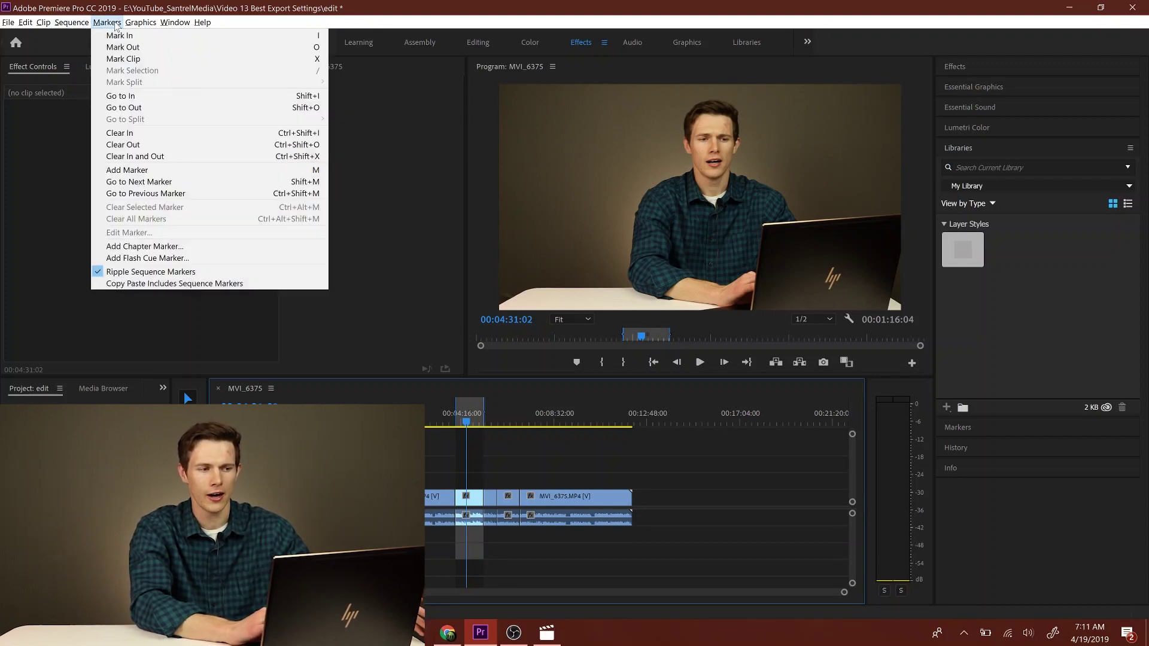
{"action": "left_click", "coordinate": [169, 157]}
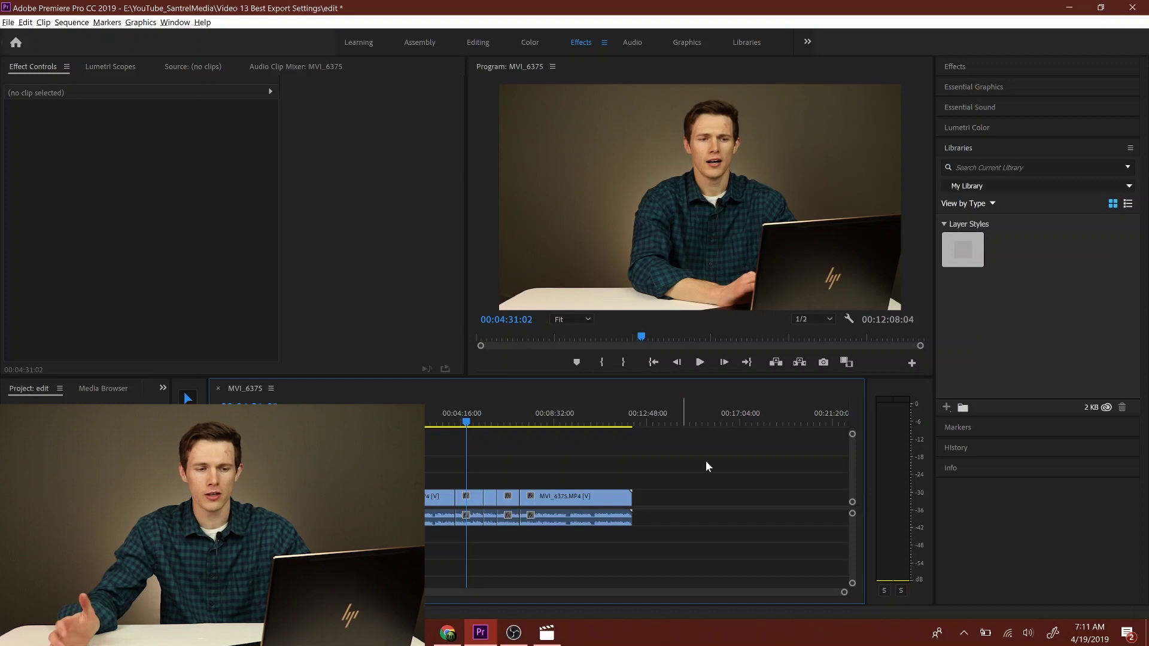
{"action": "key", "text": "ctrl+m"}
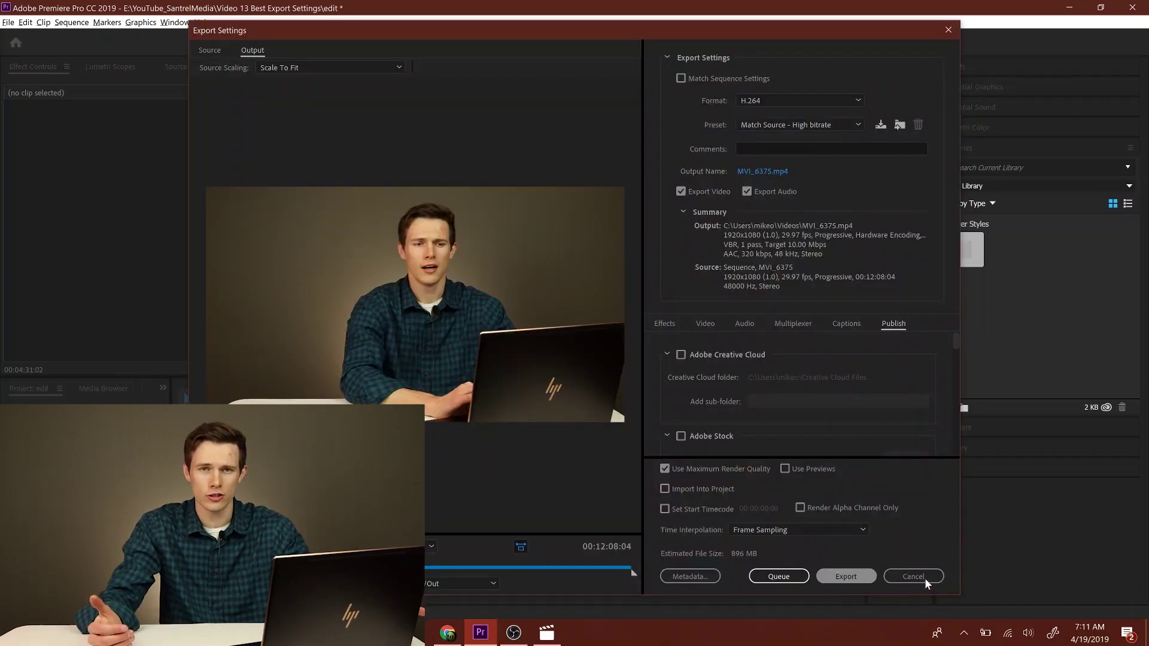
{"action": "left_click", "coordinate": [925, 578]}
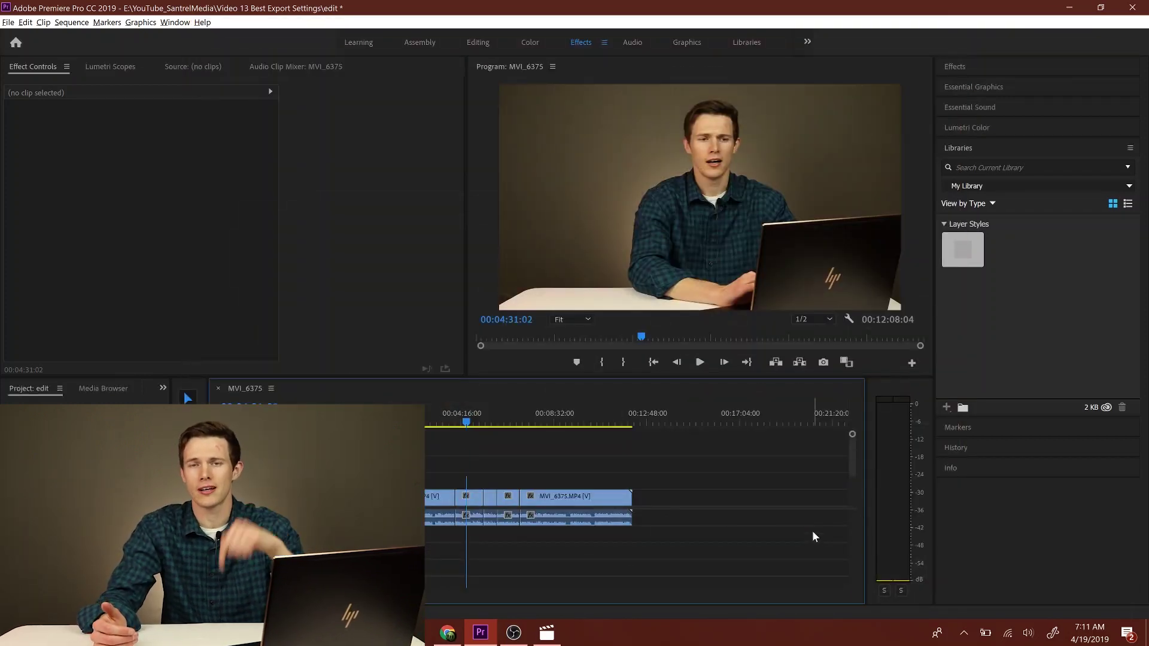